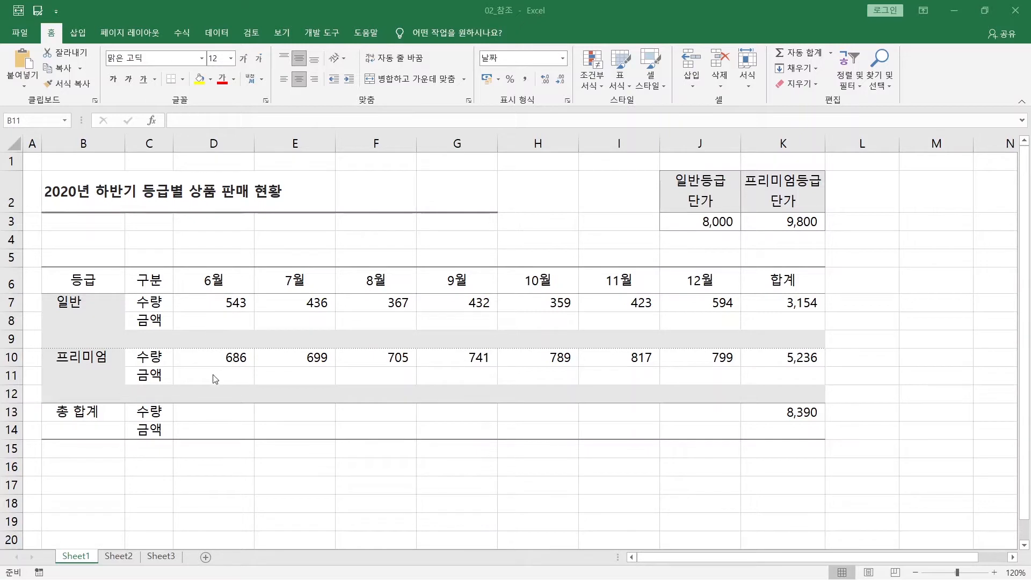
click(232, 415)
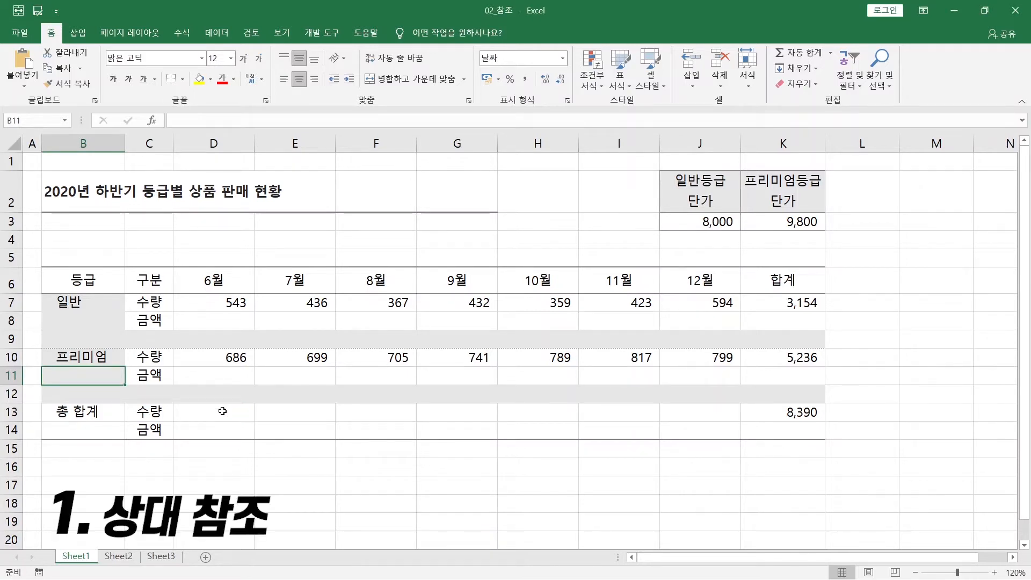
click(223, 411)
click(159, 410)
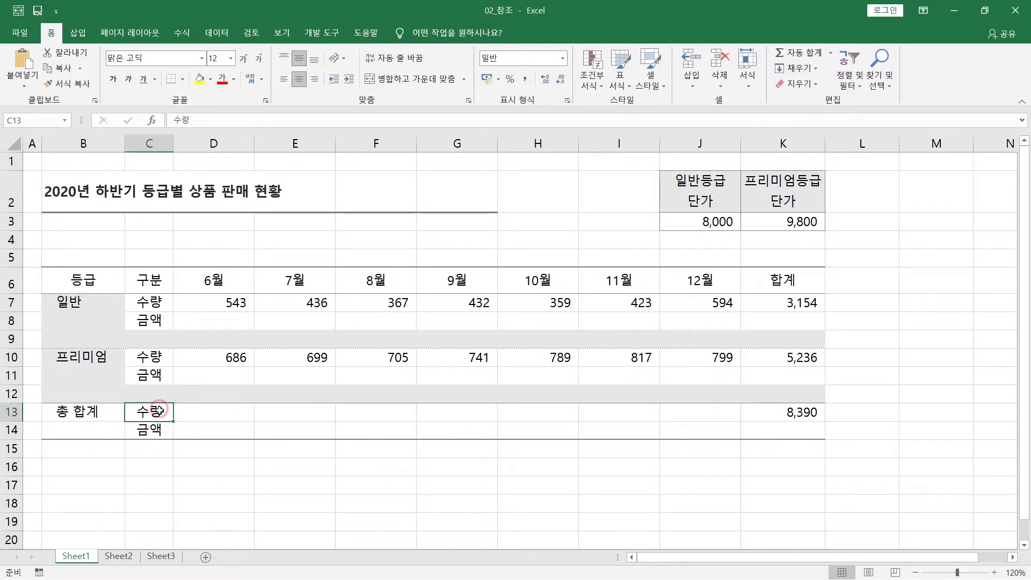
click(156, 435)
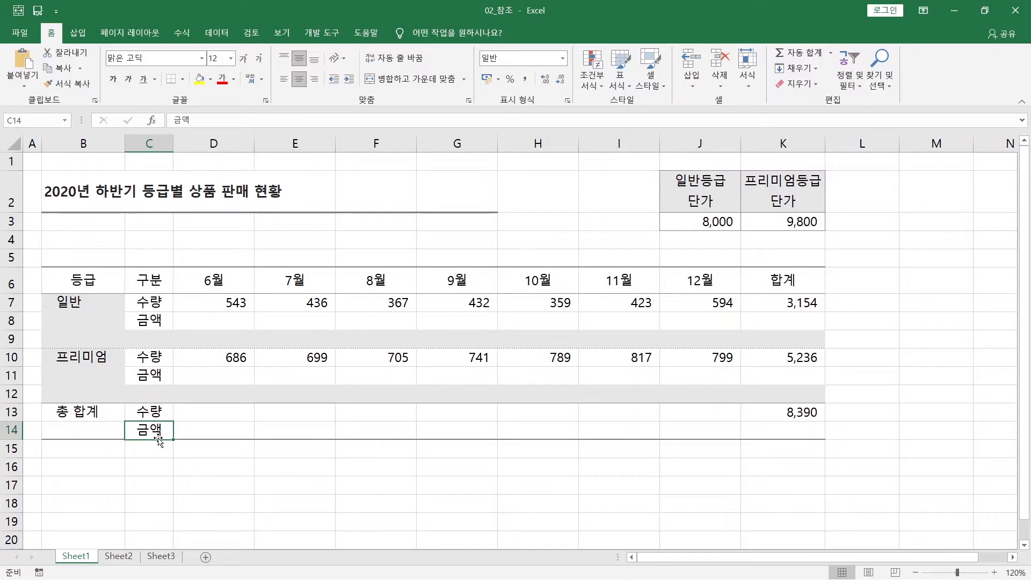
Step: Enter the formula =D7+D10 in D13 to total the 6월 quantities of both grades
click(224, 410)
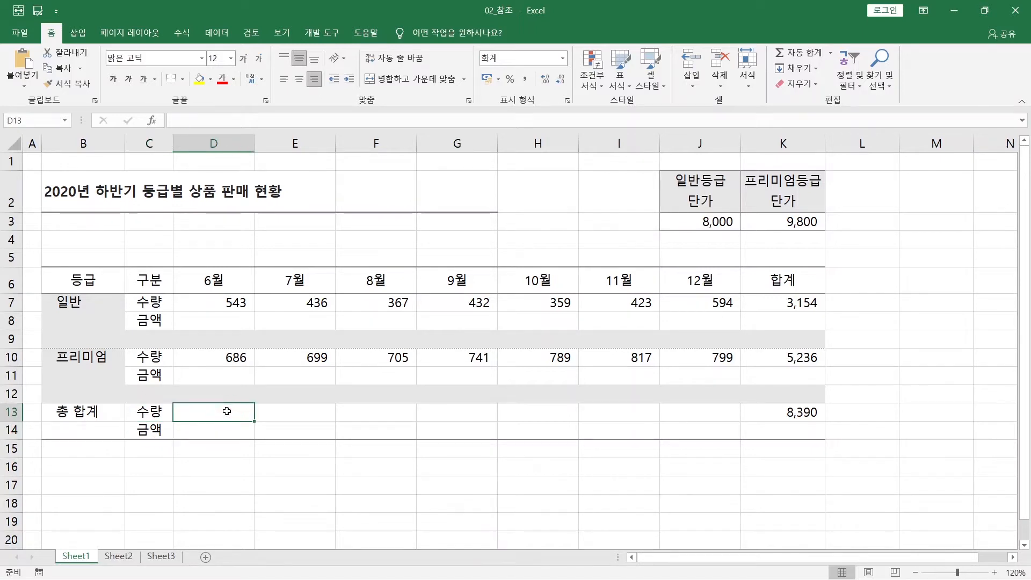
text(=)
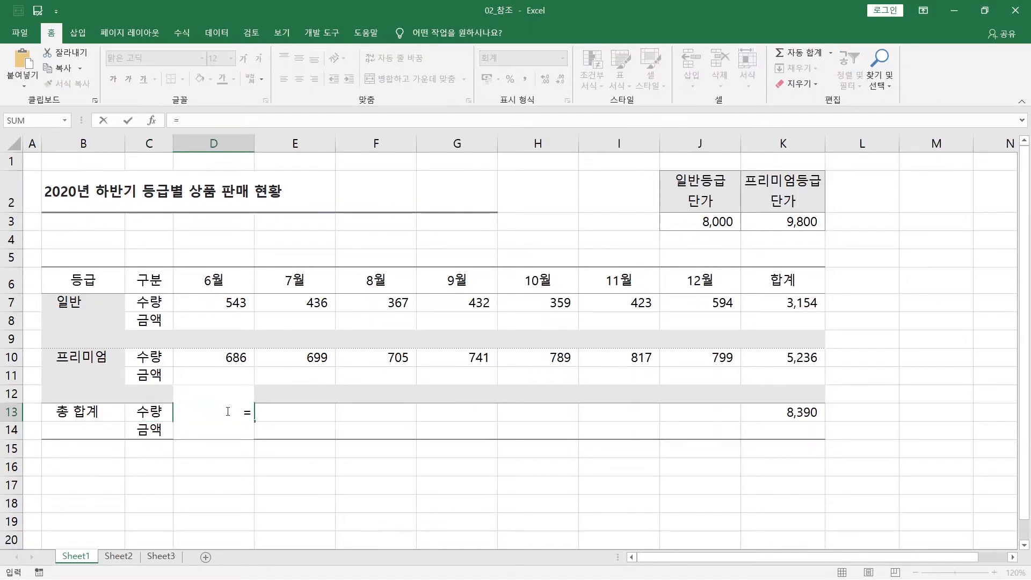
key(Up)
key(Up)
key(Up)
key(Up)
key(Up)
key(Up)
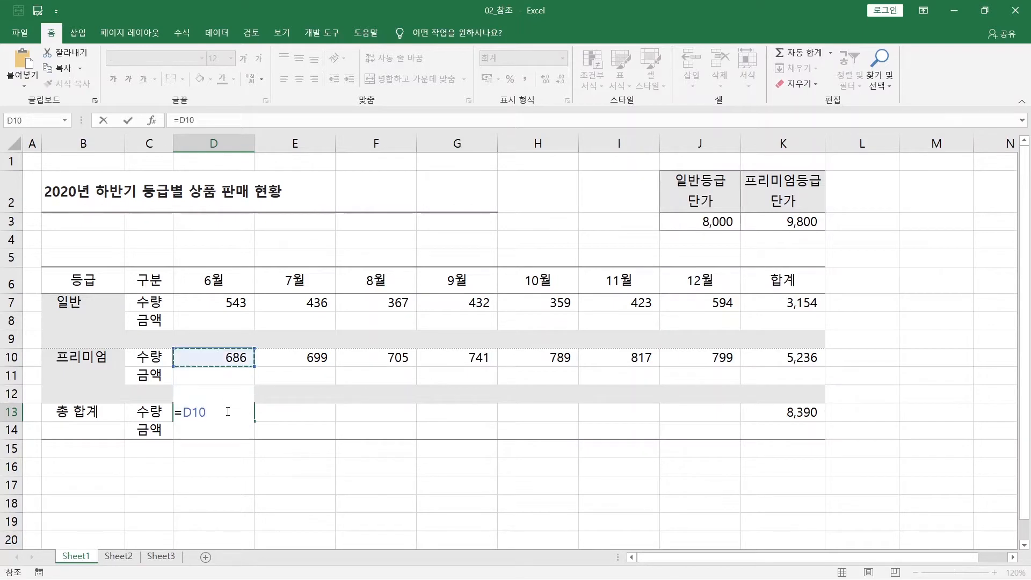
text(+)
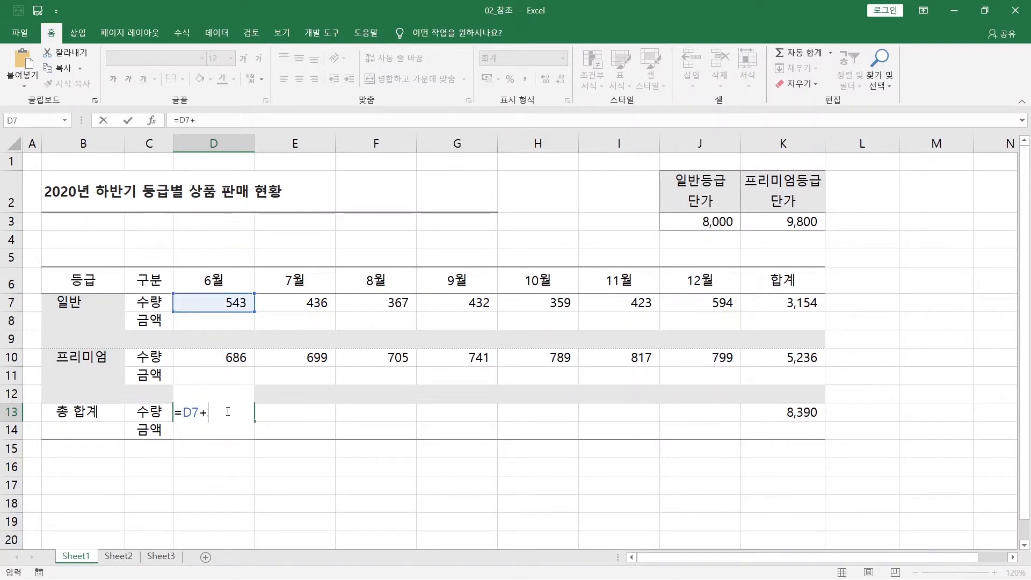
key(Up)
key(Up)
key(Up)
key(Up)
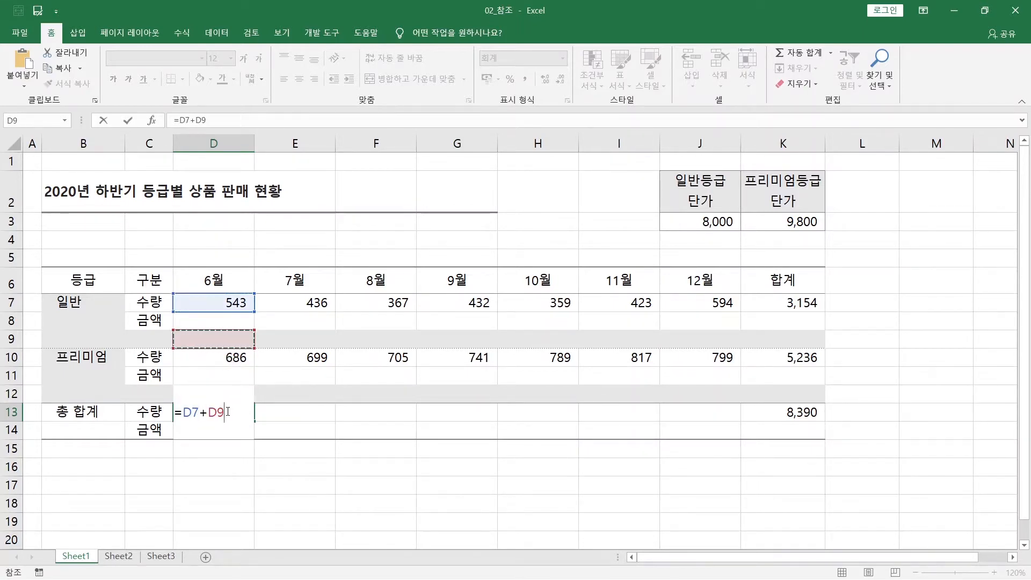
key(Down)
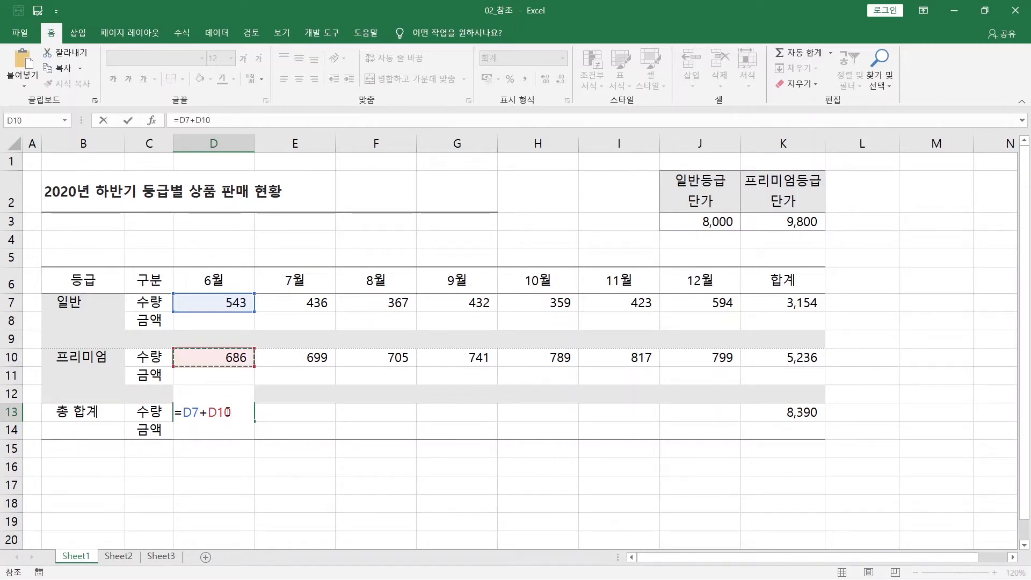
key(Return)
Step: Fill the D13 formula across to J13 and inspect the cell references of the copied formula in H13
click(227, 411)
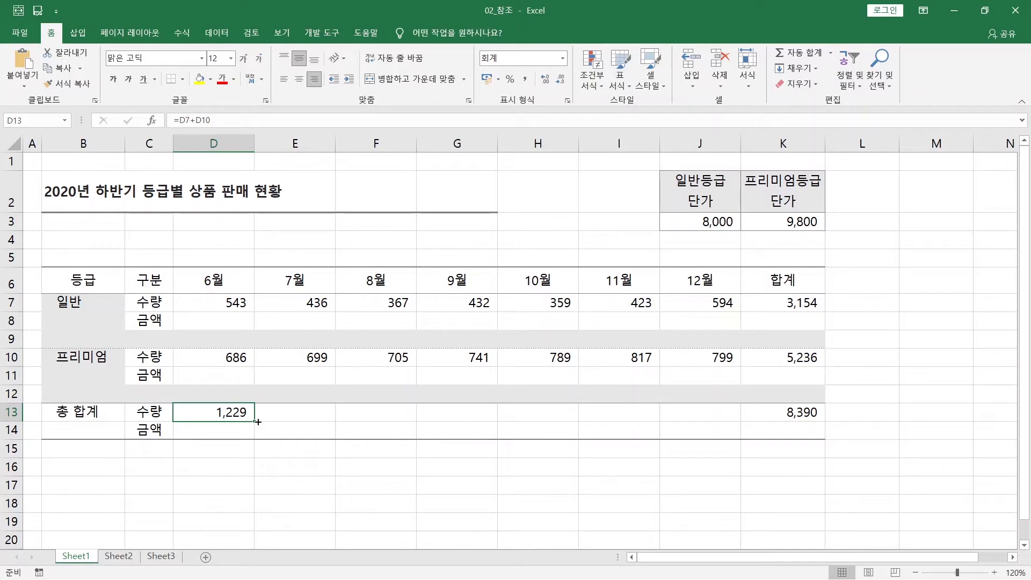
drag(257, 422, 719, 416)
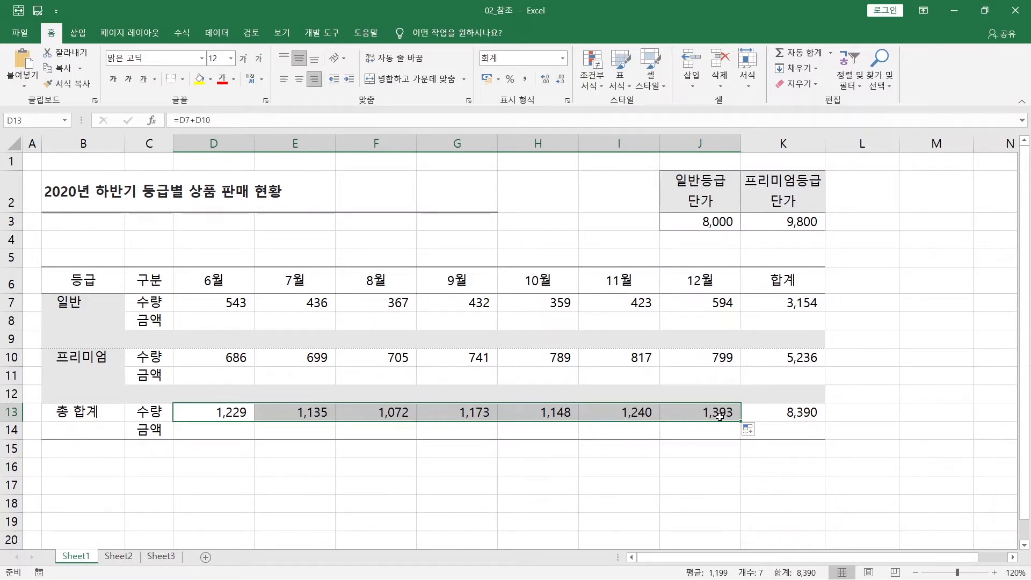
click(528, 412)
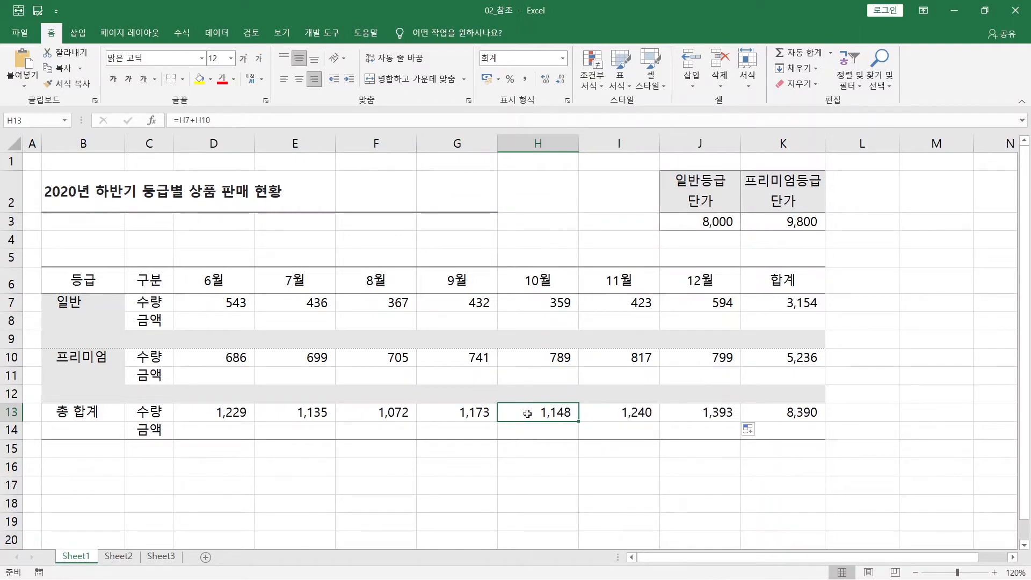
double_click(528, 413)
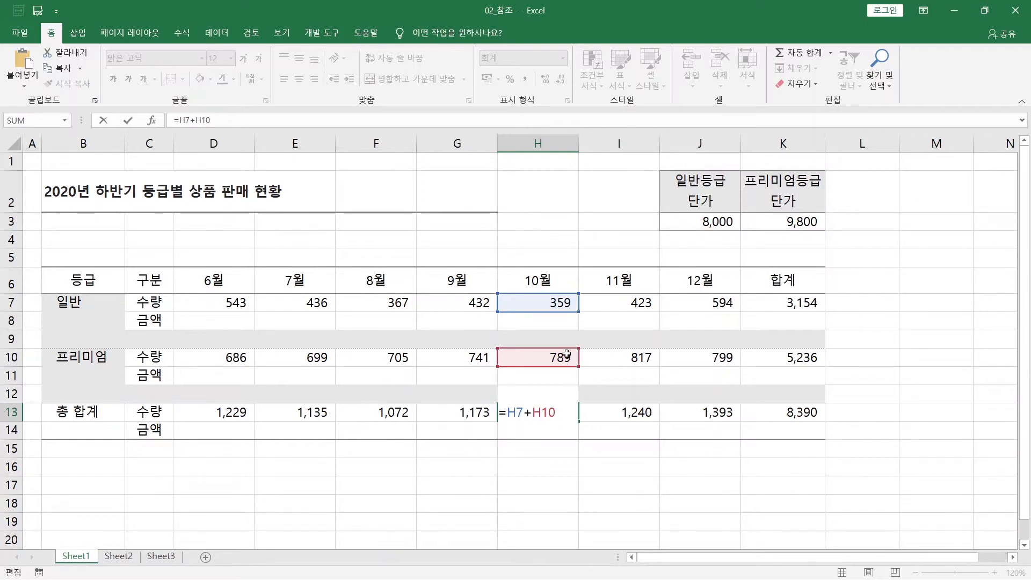
key(ctrl+Return)
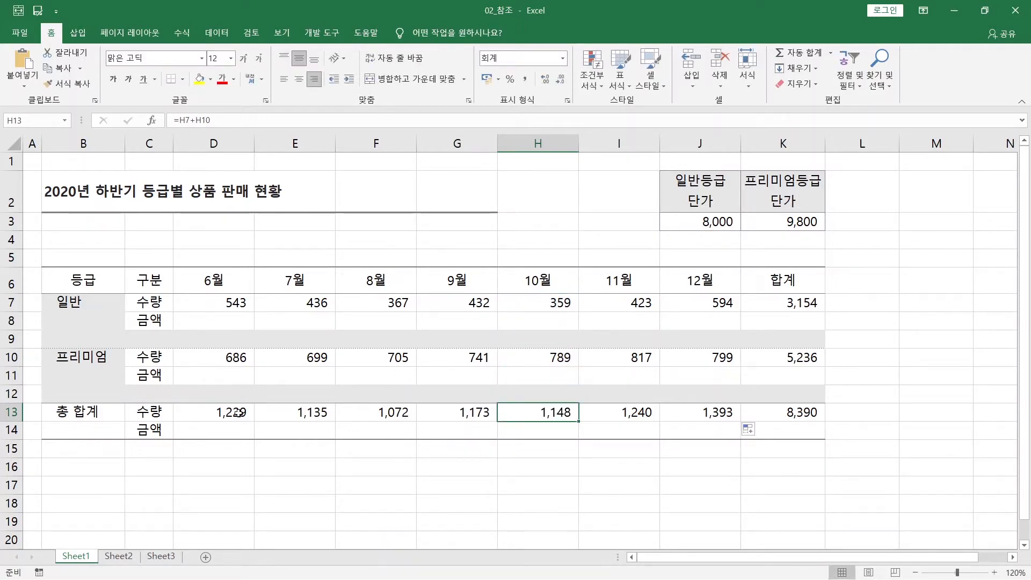
Step: Copy the D13:K13 total formulas down into row 14 and inspect the cells referenced by D14
drag(239, 412, 767, 411)
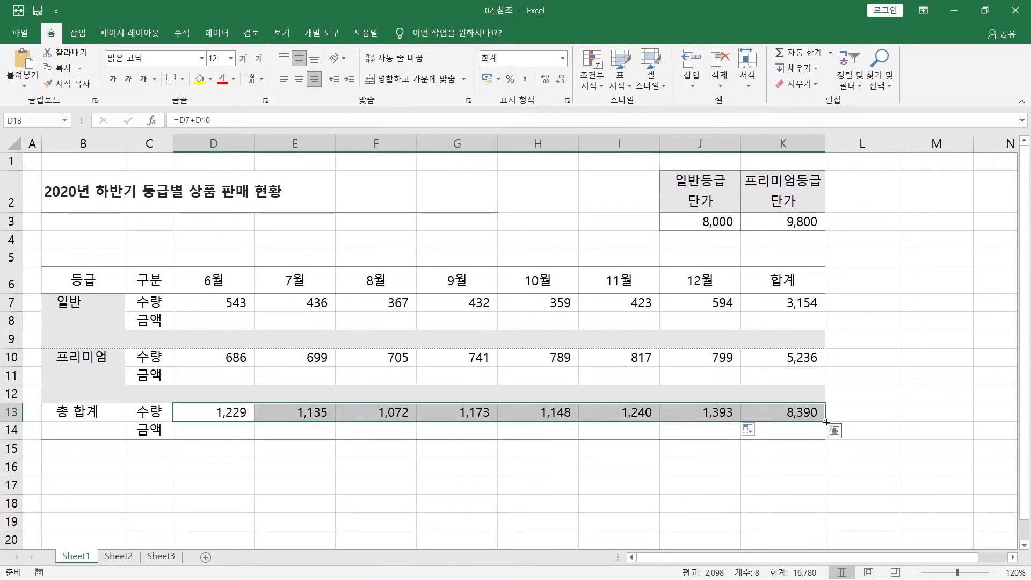
drag(825, 421, 826, 437)
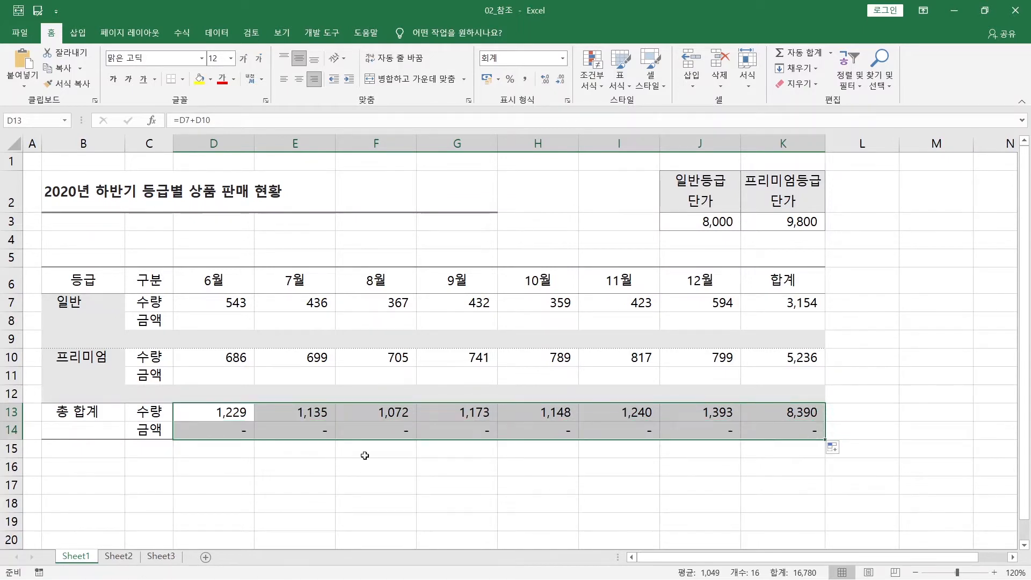
click(235, 430)
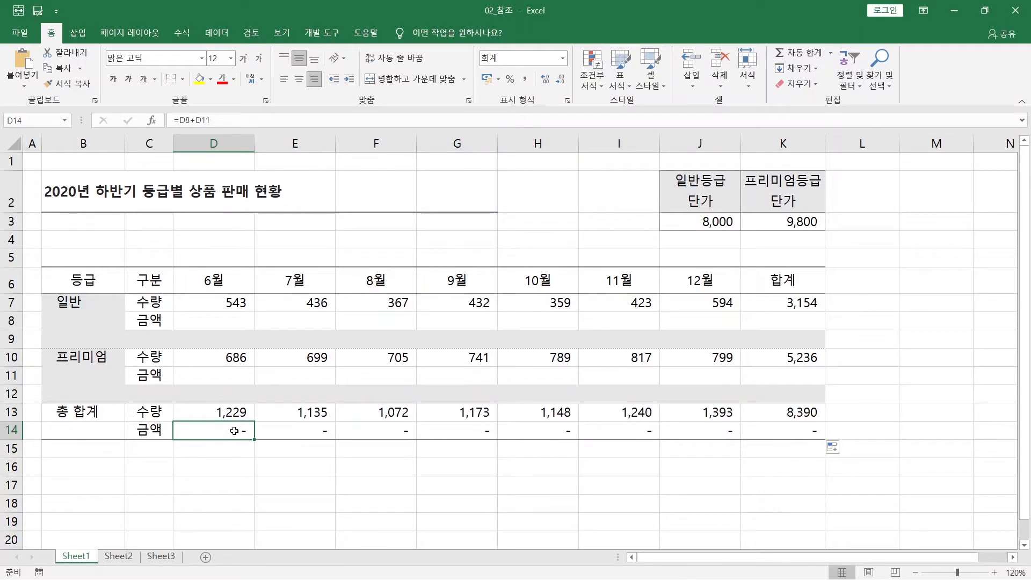
drag(224, 317, 321, 321)
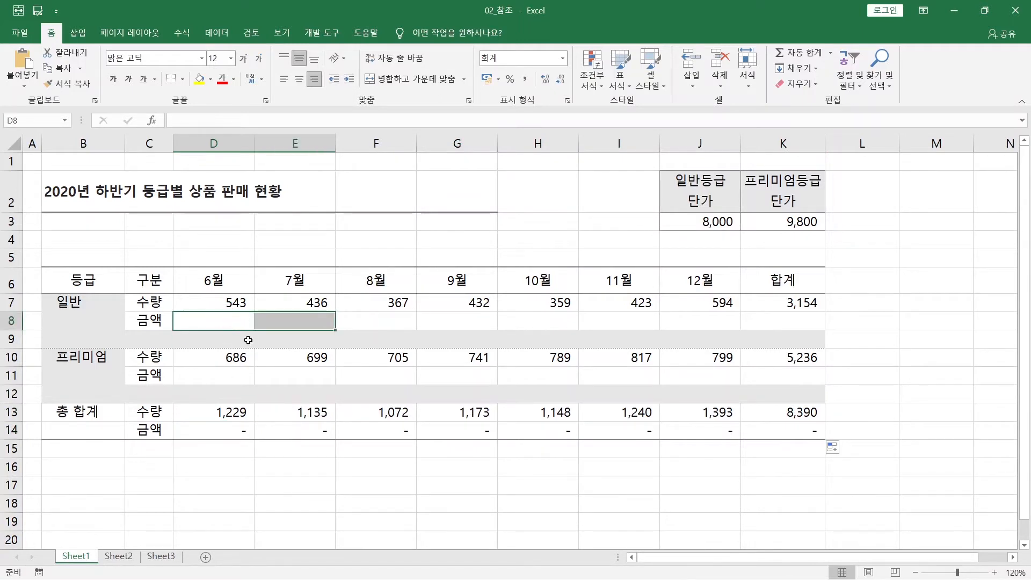
drag(221, 382, 316, 379)
click(238, 429)
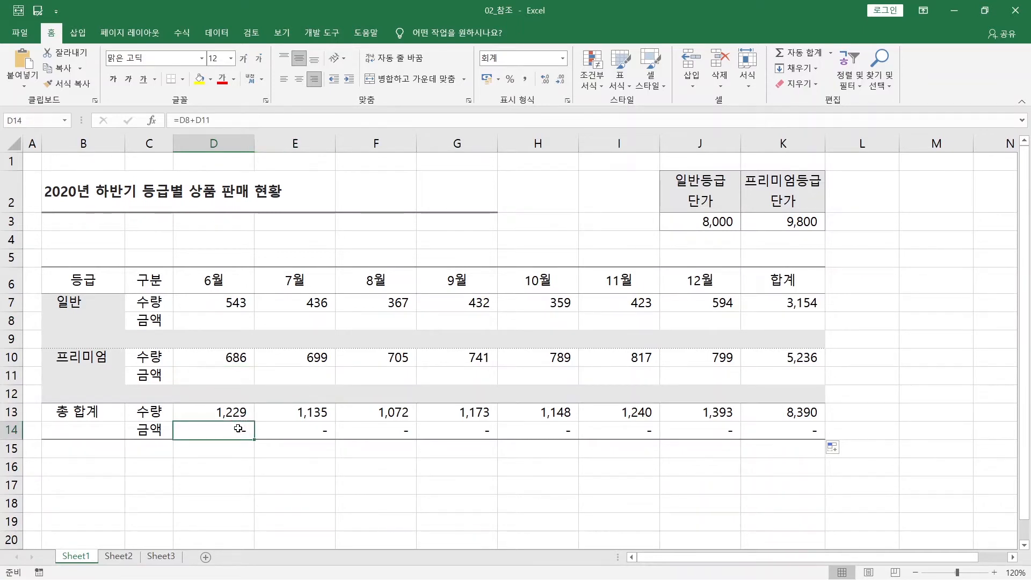
double_click(239, 429)
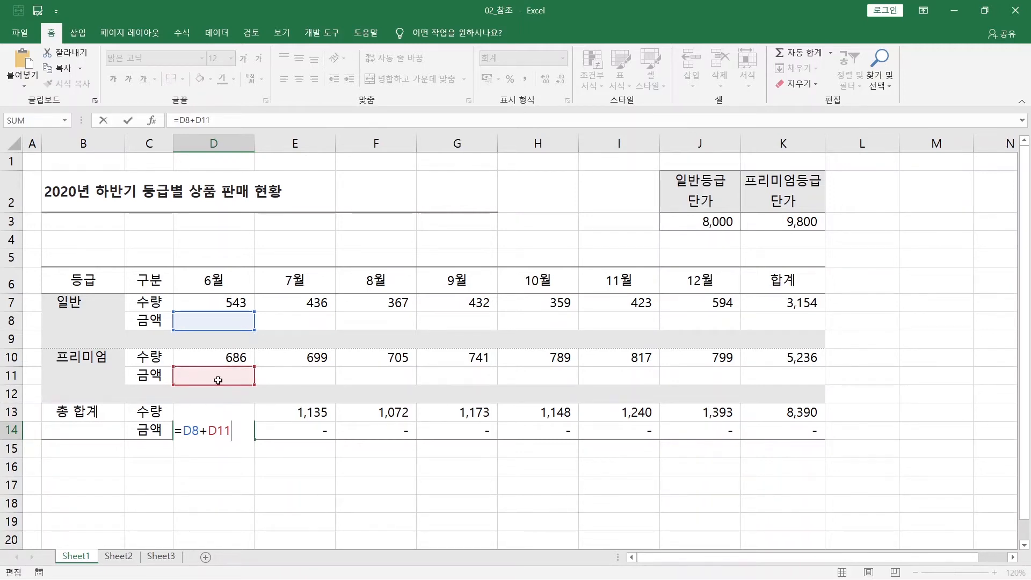
key(ctrl+Return)
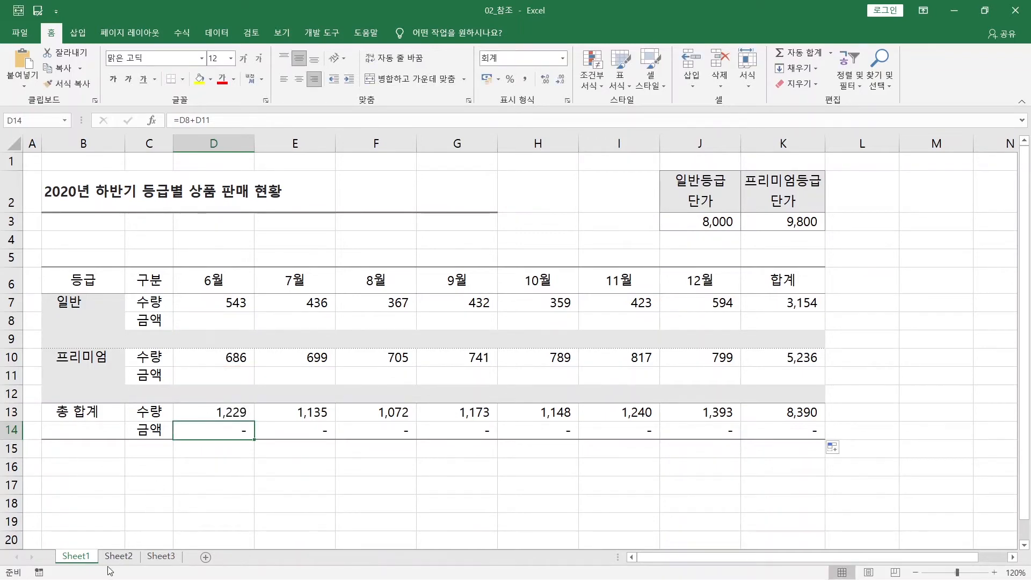
Step: Switch to Sheet2 and select the unit price table in J2:K3
click(128, 556)
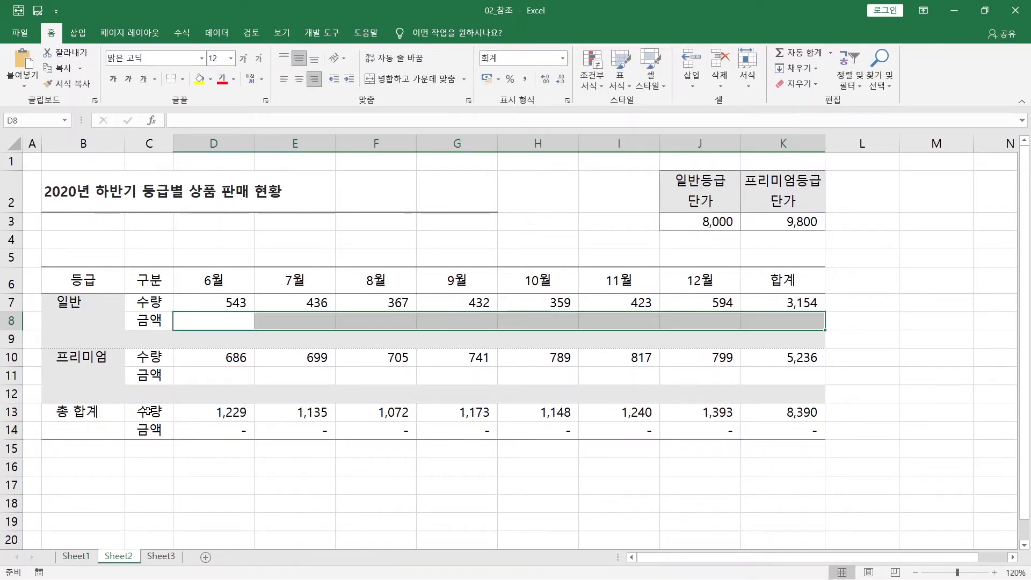
click(149, 411)
click(207, 318)
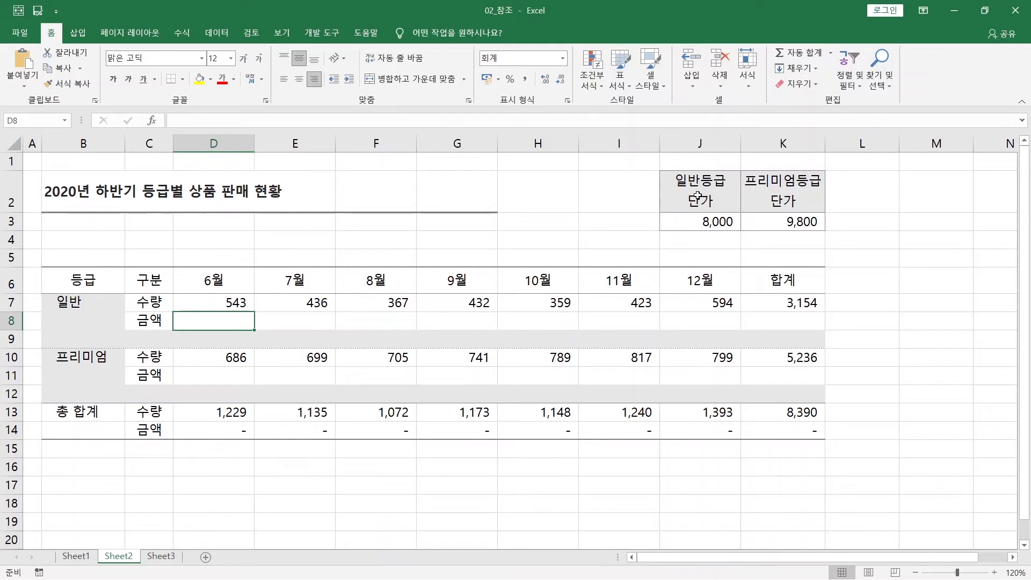
drag(696, 194, 766, 228)
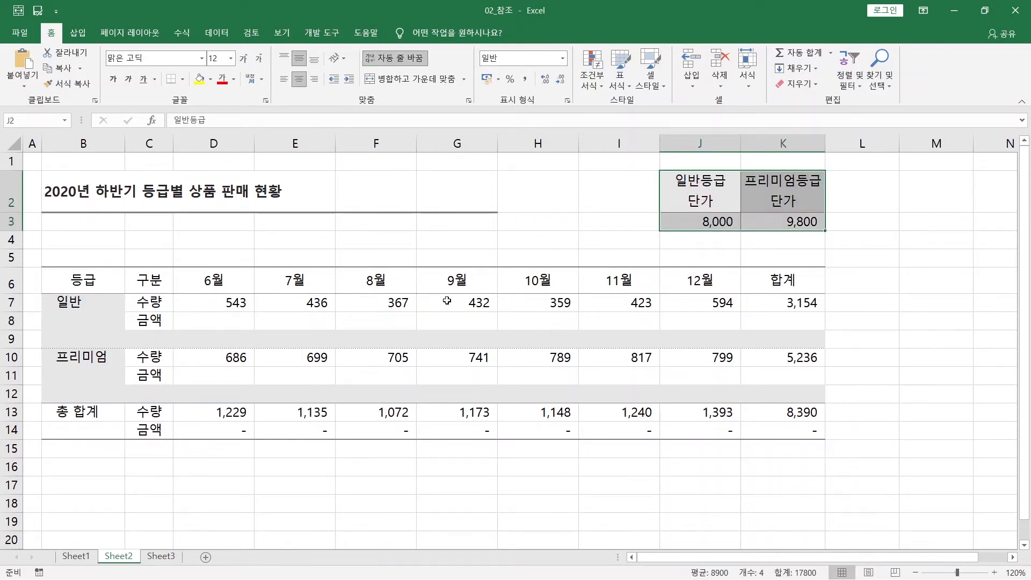
Step: Enter the formula =$J$3*D7 in D8, using an absolute reference to the 일반등급 unit price
click(225, 326)
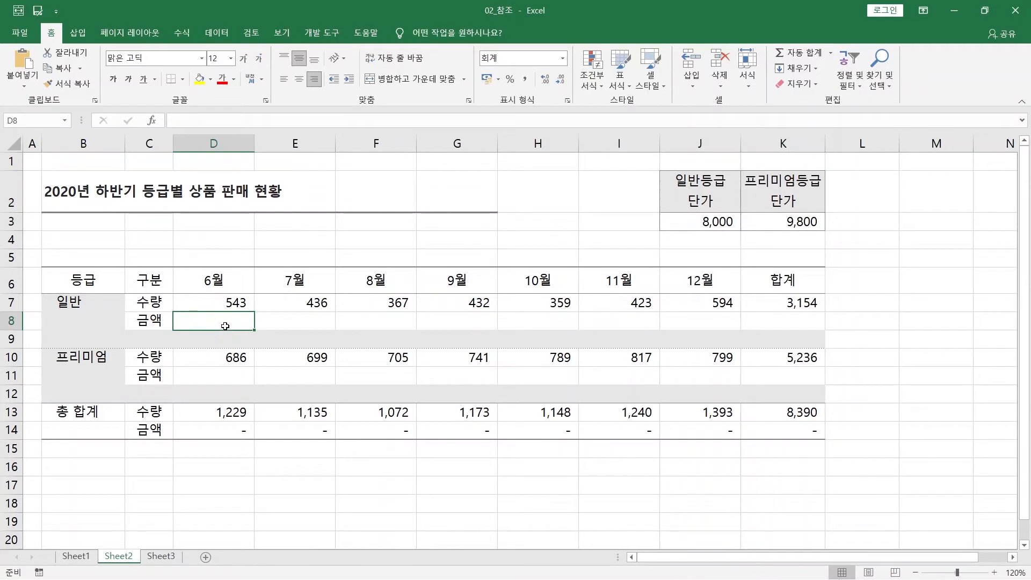
text(=)
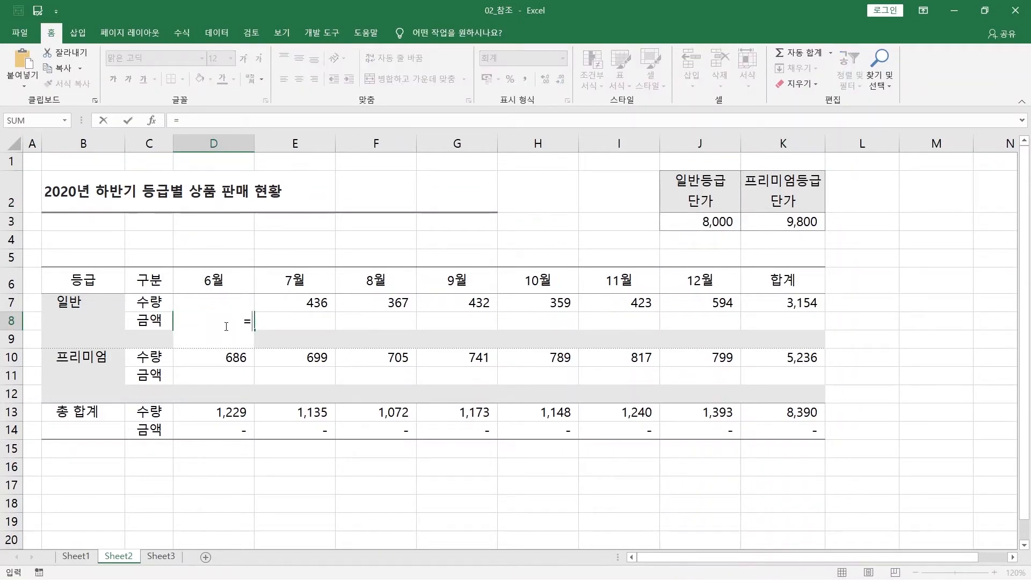
click(703, 225)
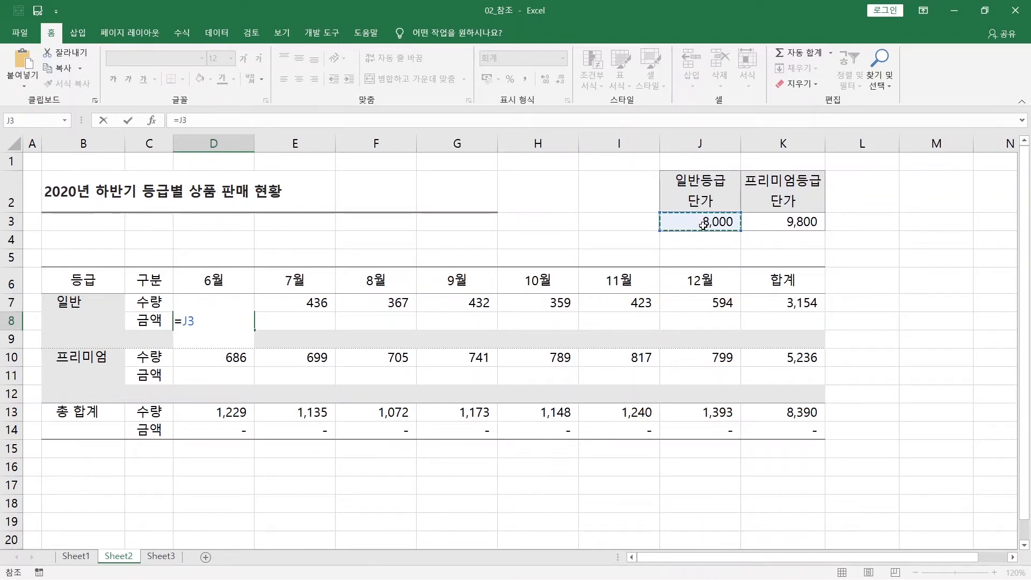
click(184, 321)
text($)
key(Right)
text($)
click(210, 327)
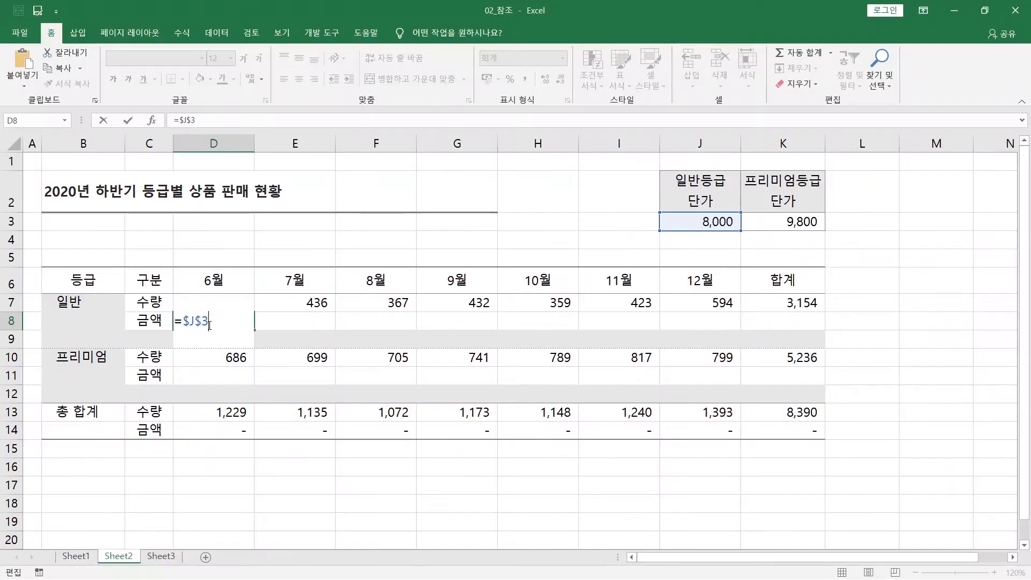
text(*D7)
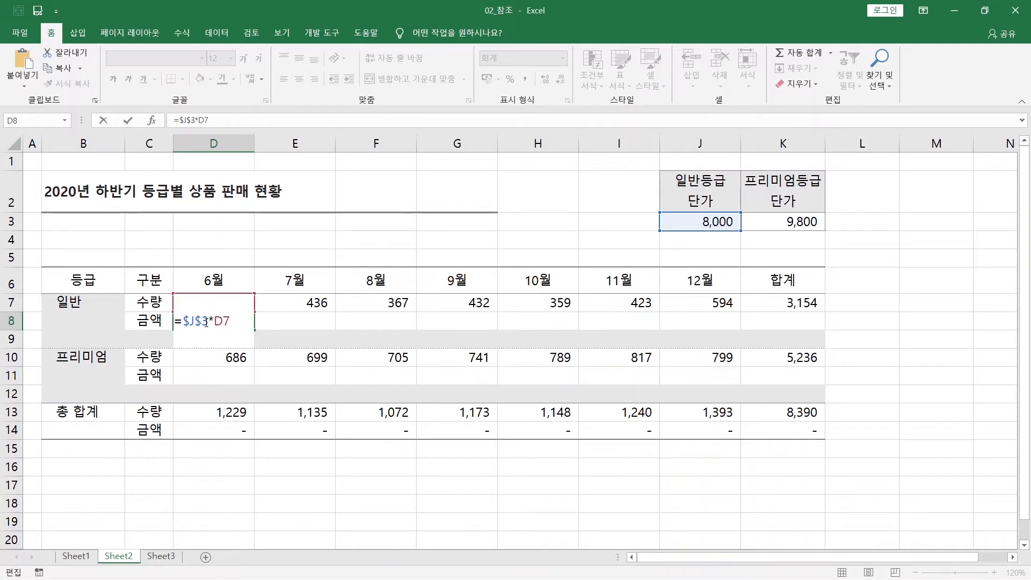
key(ctrl+Return)
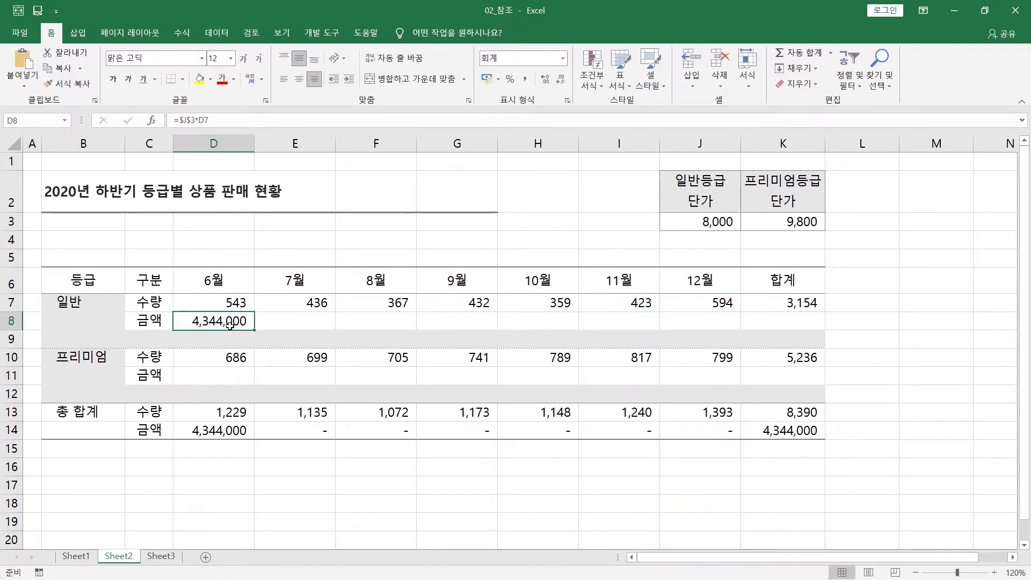
Step: Fill the D8 amount formula across to K8 and inspect the references of the copied formula in H8
drag(254, 329, 798, 328)
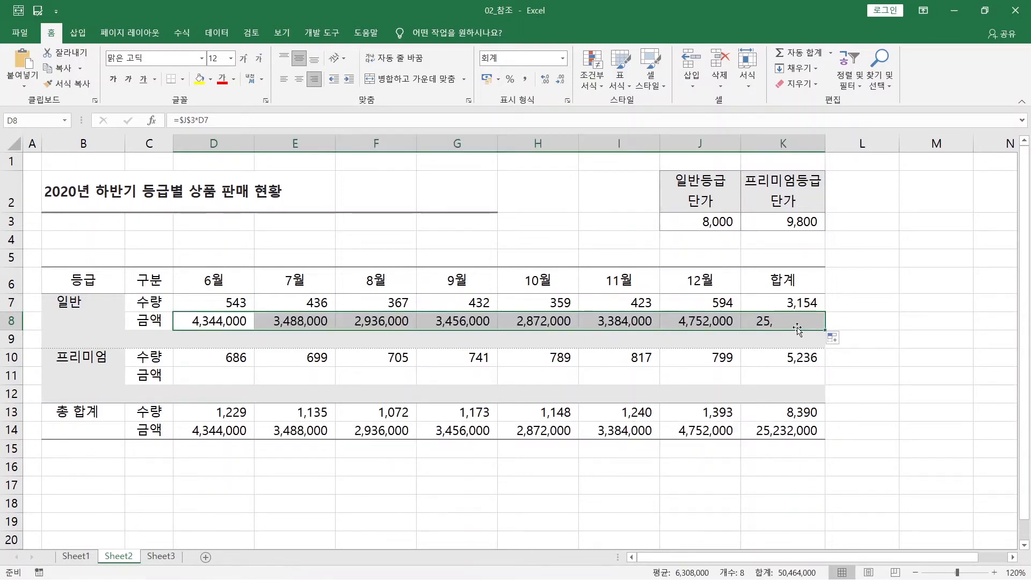
click(539, 323)
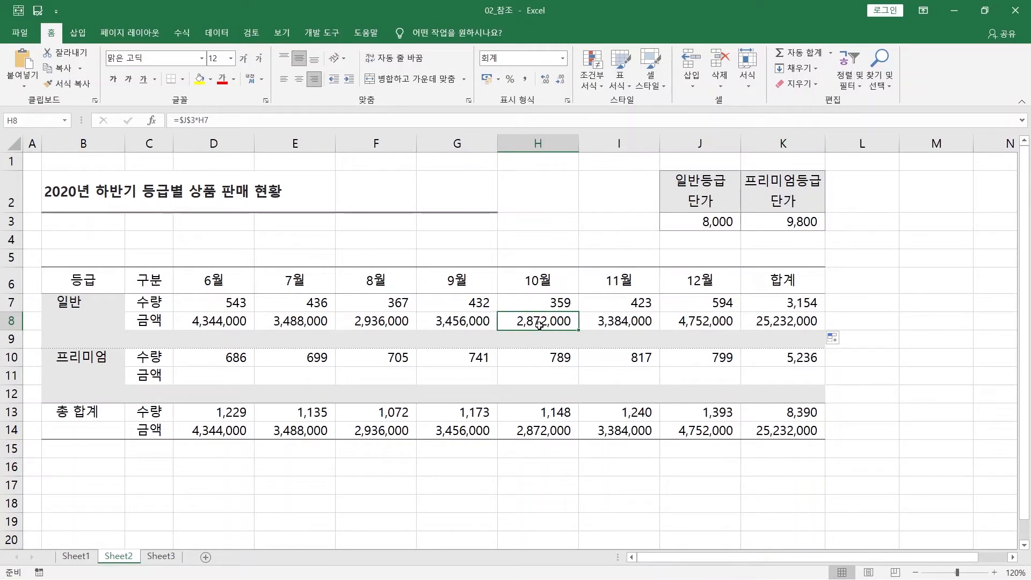
key(F2)
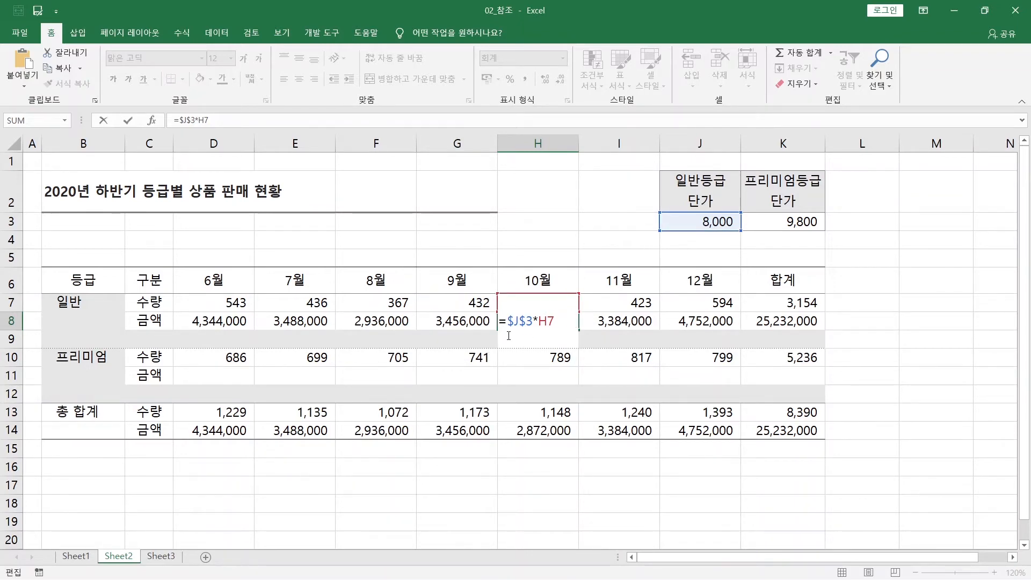
key(Return)
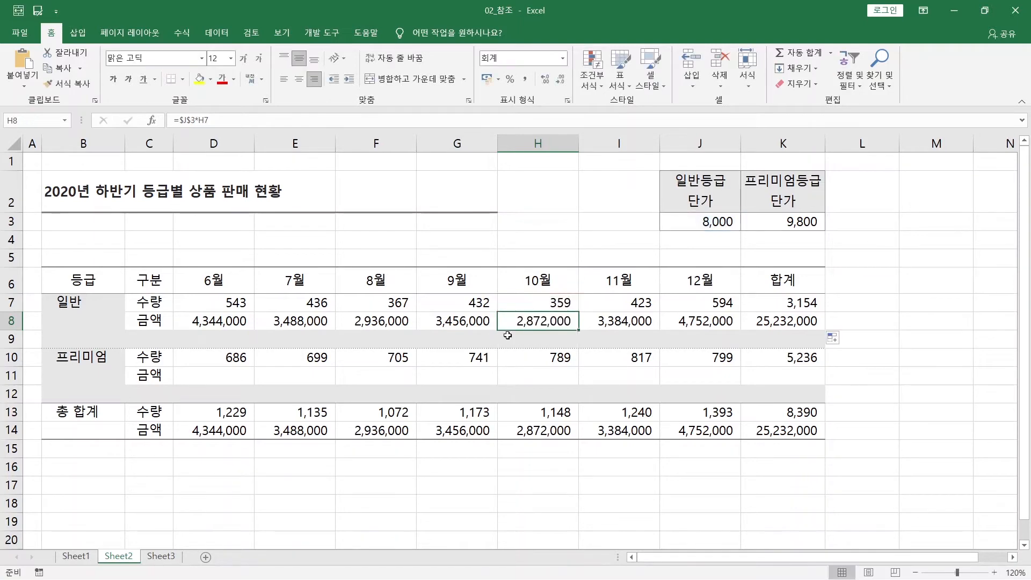
Step: Enter the formula =$K$3*D10 in D11, using an absolute reference to the 프리미엄등급 unit price
click(213, 374)
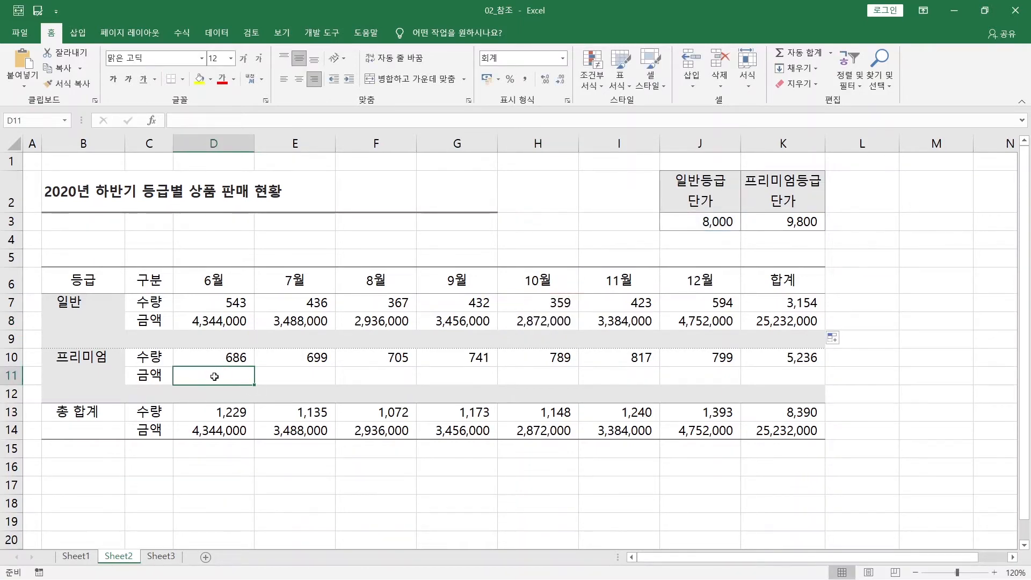
text(=)
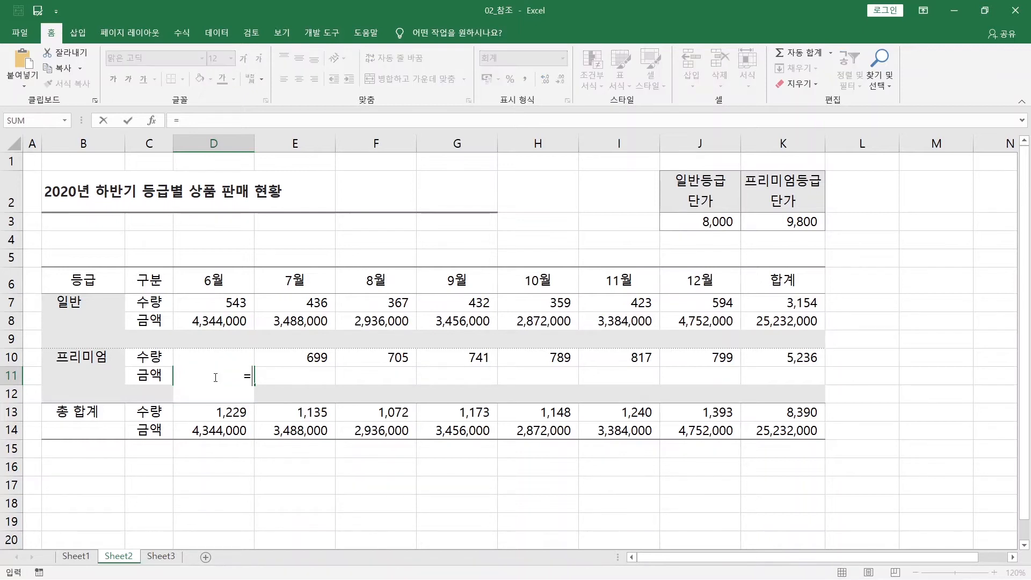
click(781, 224)
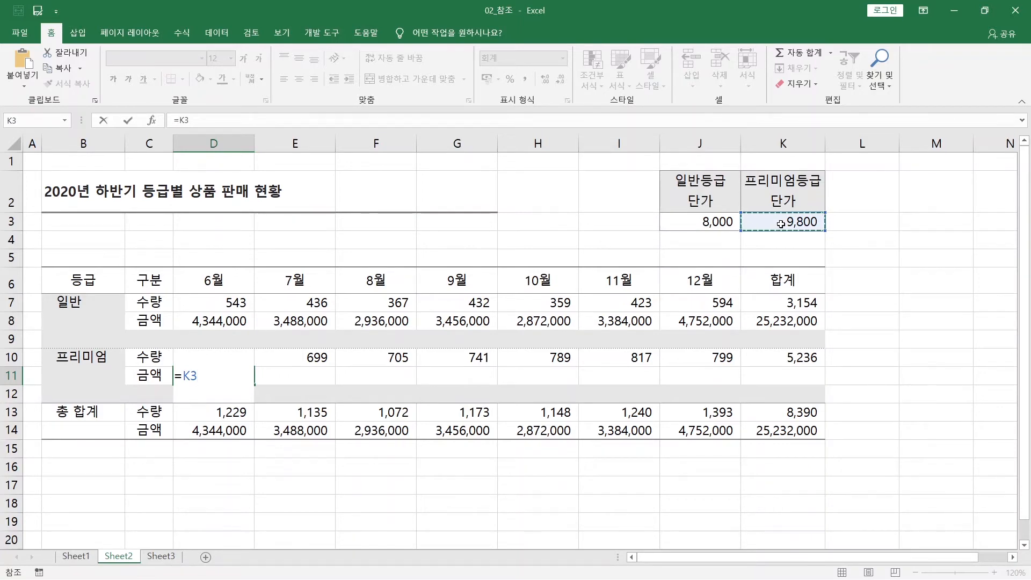
click(185, 378)
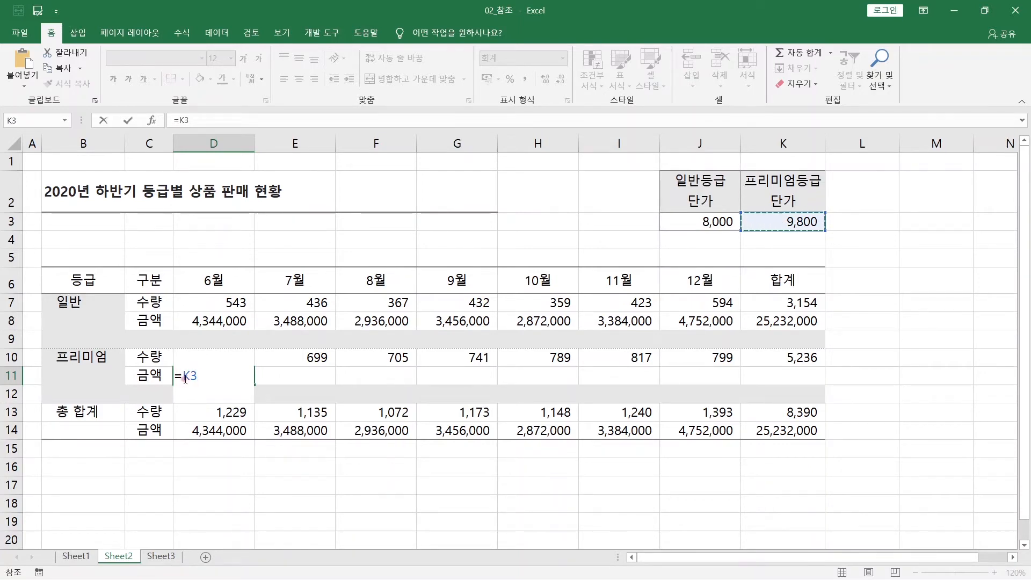
click(185, 377)
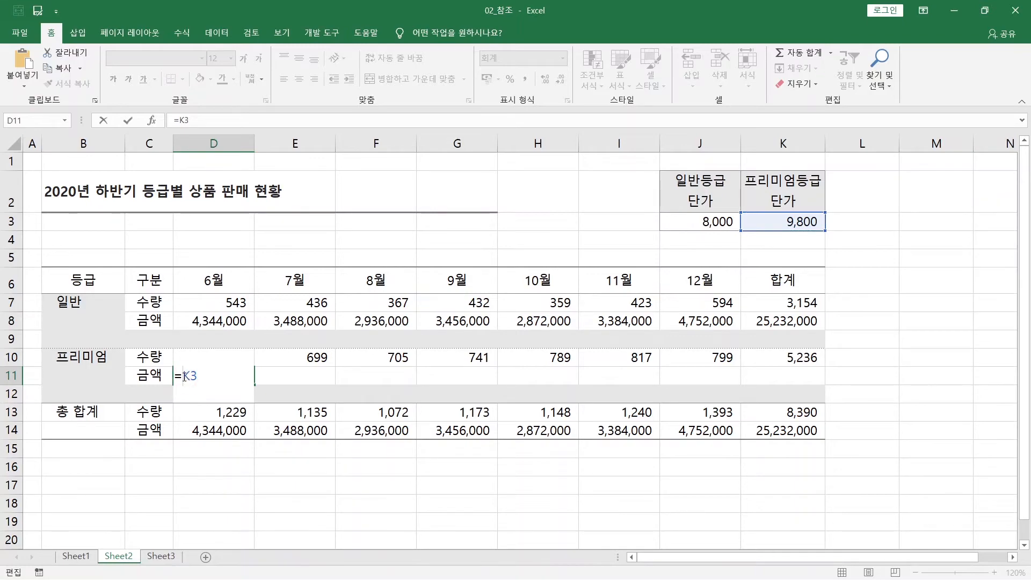
text($K$)
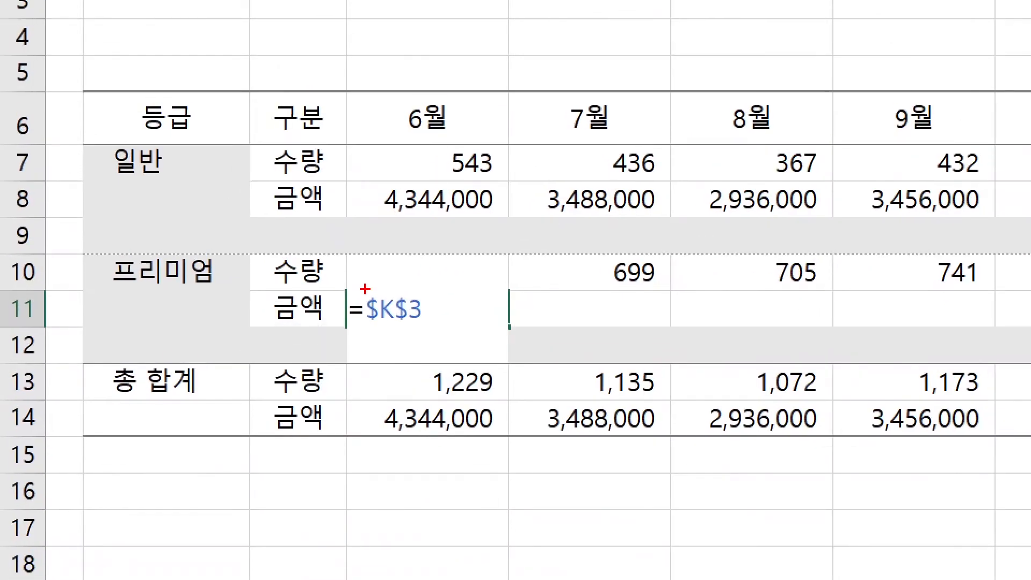
drag(365, 288, 432, 335)
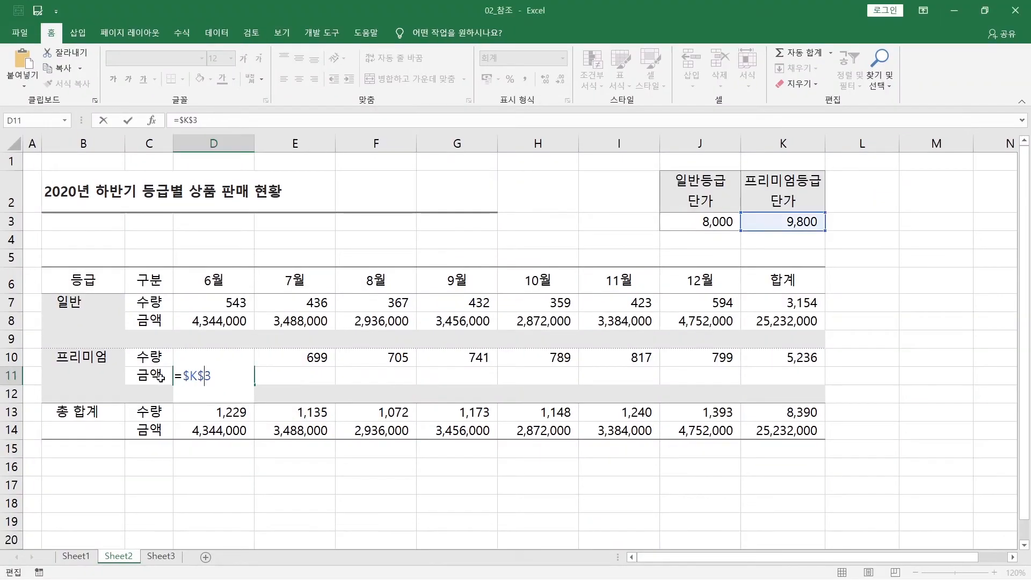
text(*D10)
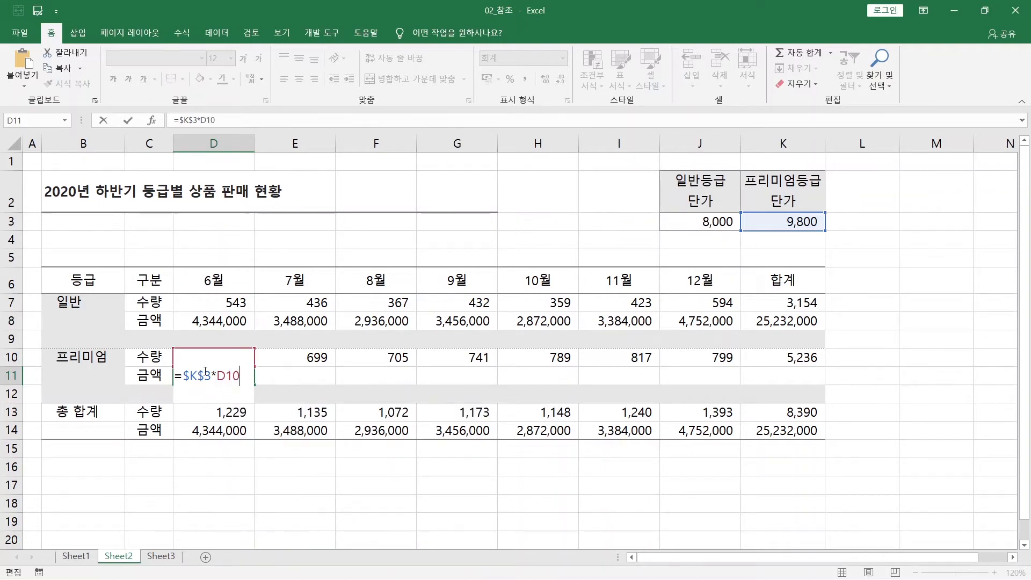
key(Return)
Step: Fill the D11 amount formula across to K11 and inspect the references of the copied formula in G11
click(204, 371)
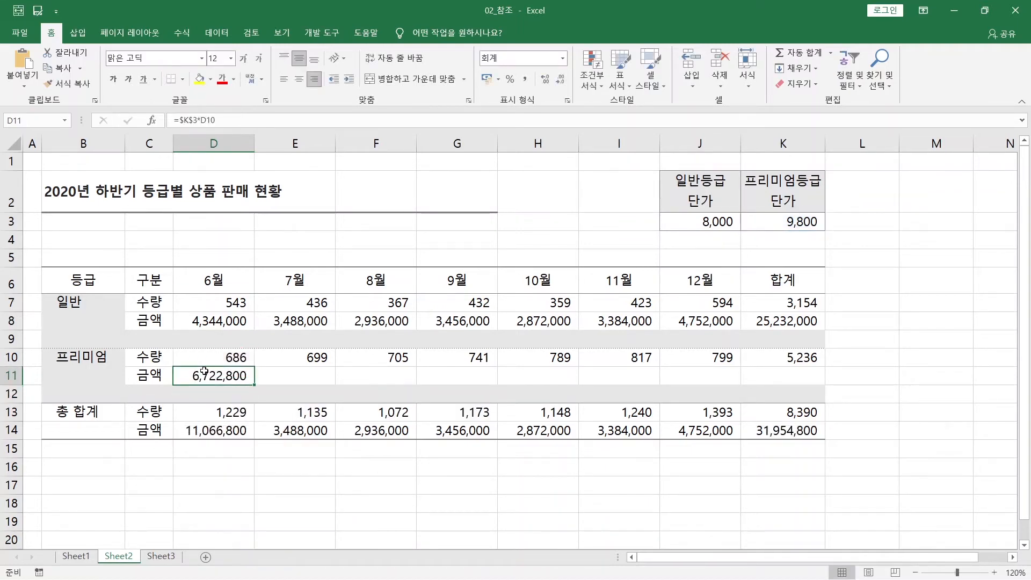
drag(253, 384, 810, 387)
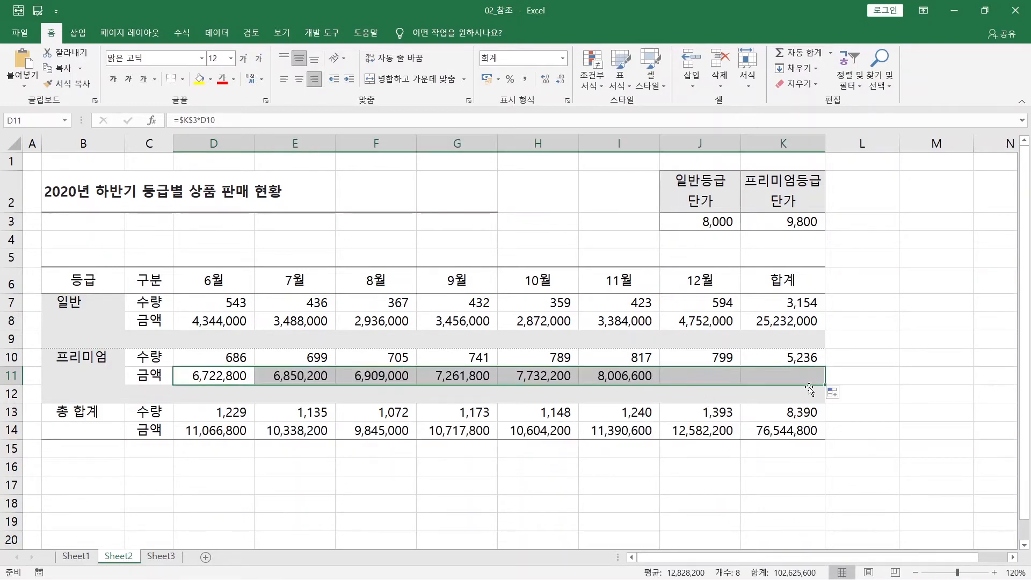
click(430, 379)
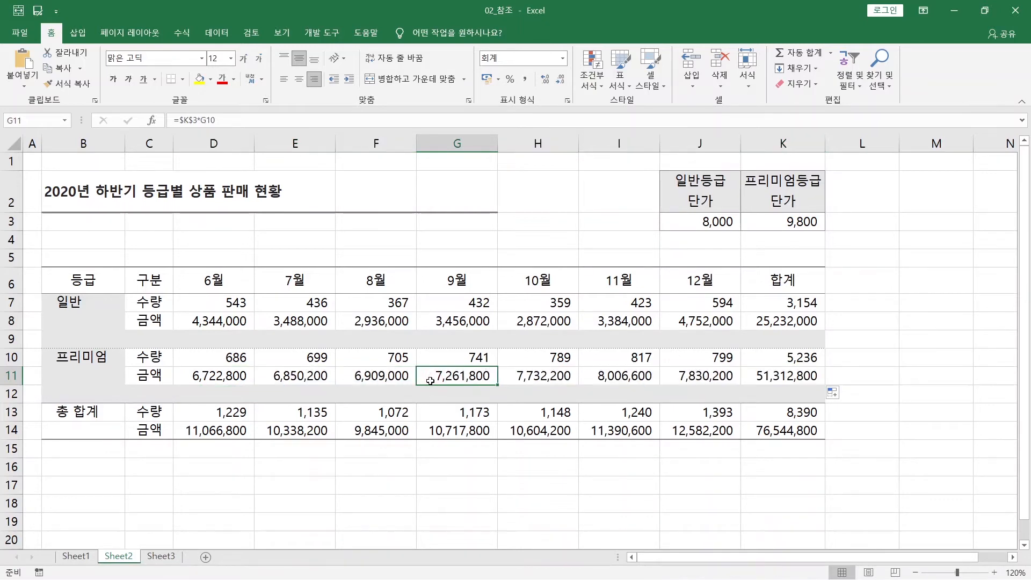
key(F2)
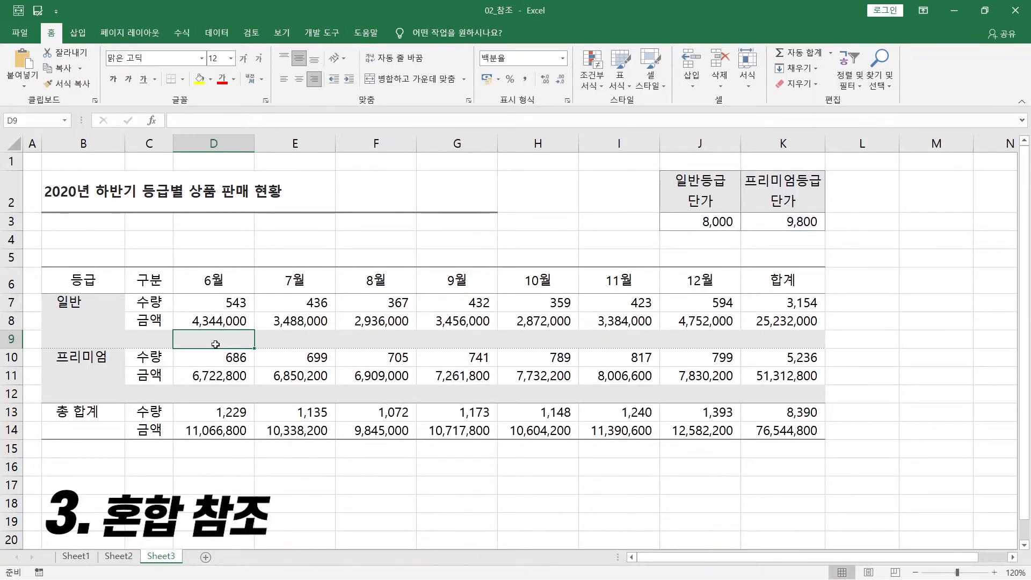
Step: On Sheet3, enter the formula =D7/D$13 in D9, using a mixed reference that fixes only the total quantity's row
click(221, 413)
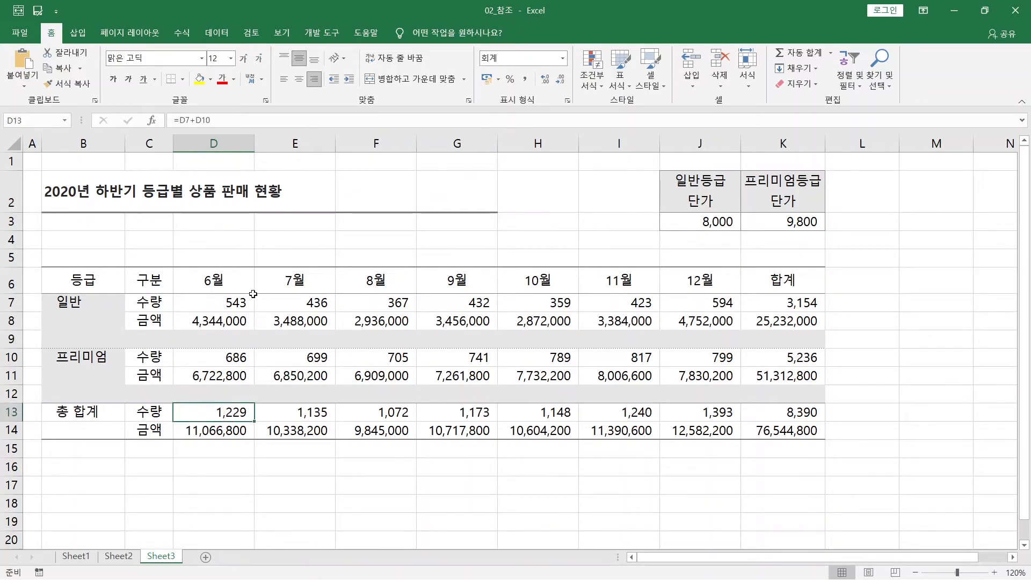
click(248, 337)
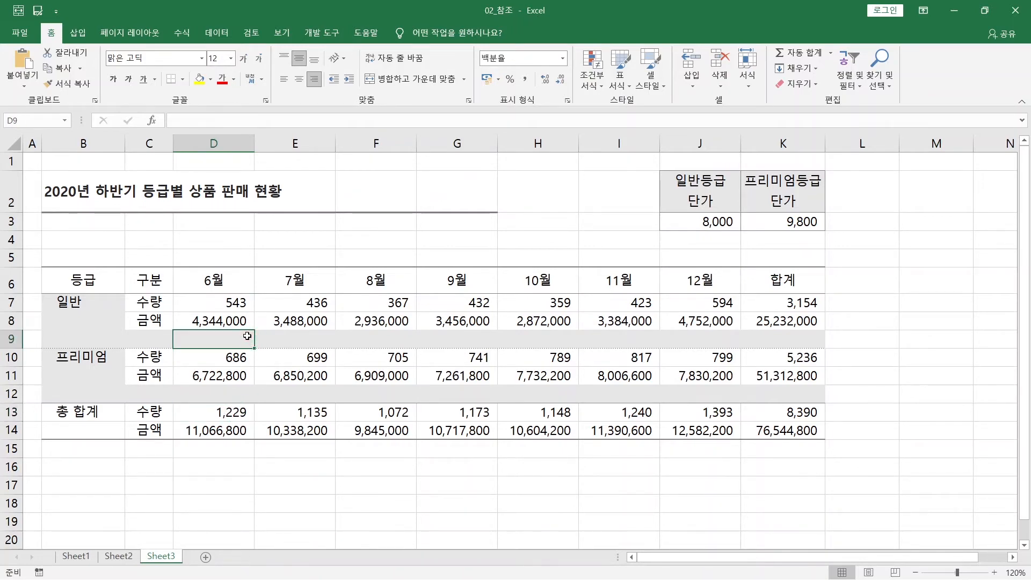
text(=)
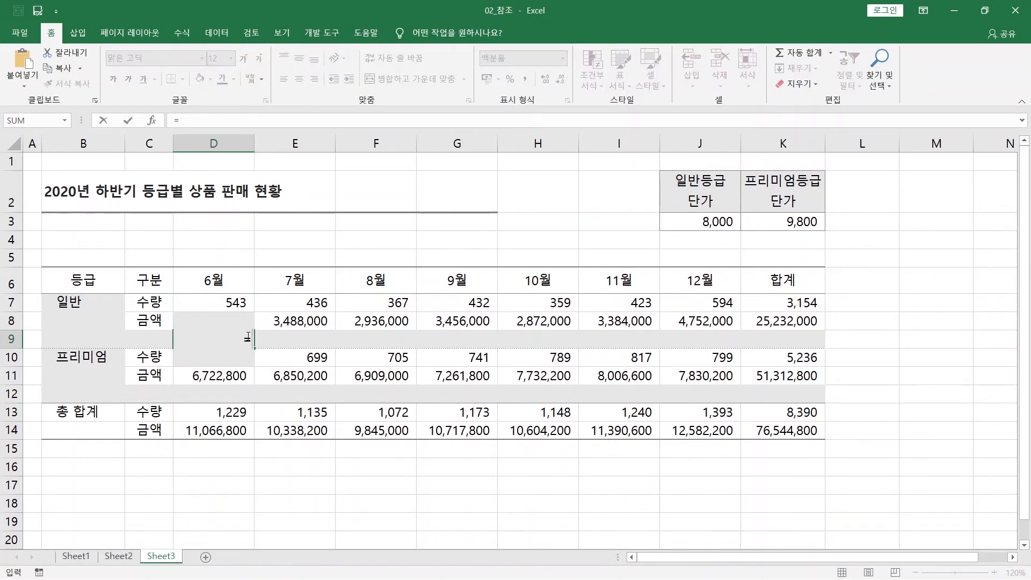
key(Up)
key(Up)
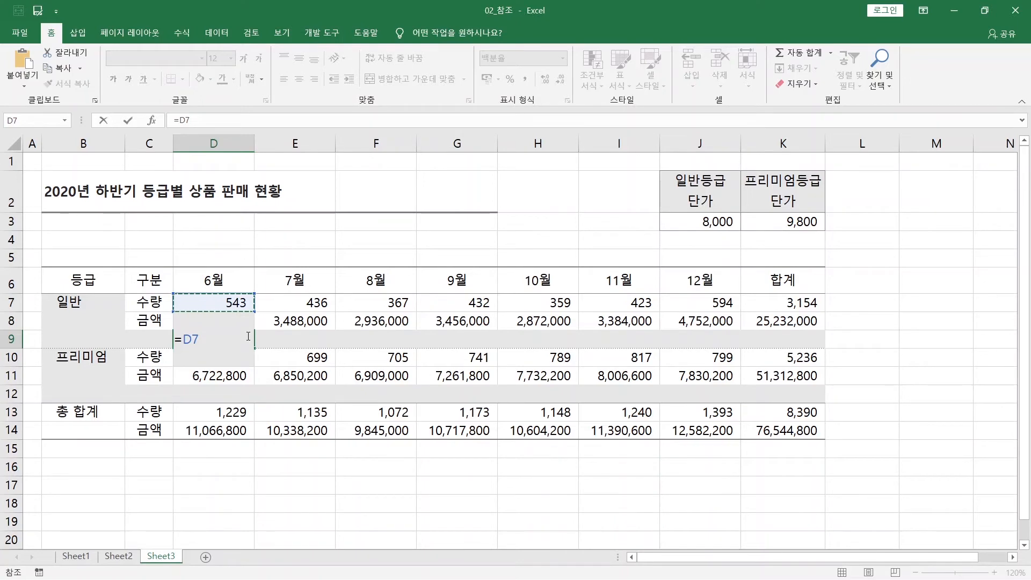
text(/)
key(Down)
key(Down)
key(Down)
key(Down)
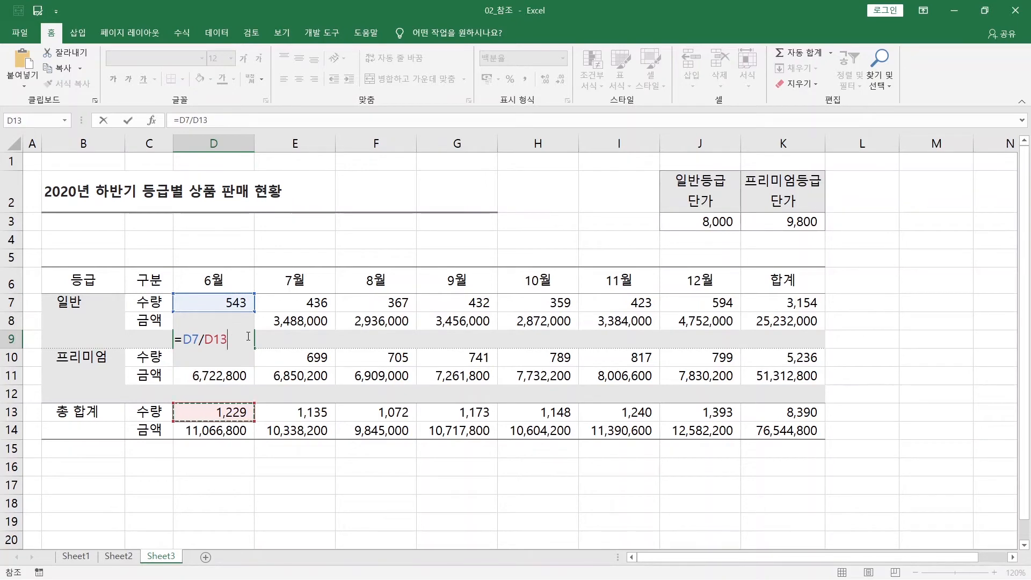
click(216, 337)
text($)
key(Return)
Step: Fill the D9 ratio formula across to K9 and inspect the references of the copied formula in I9
click(215, 339)
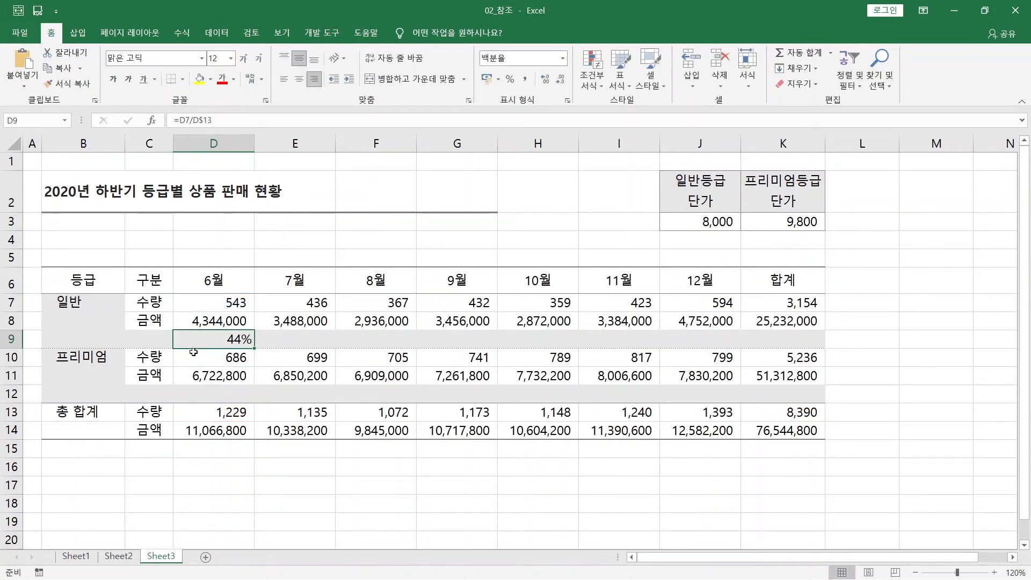
drag(251, 349, 808, 323)
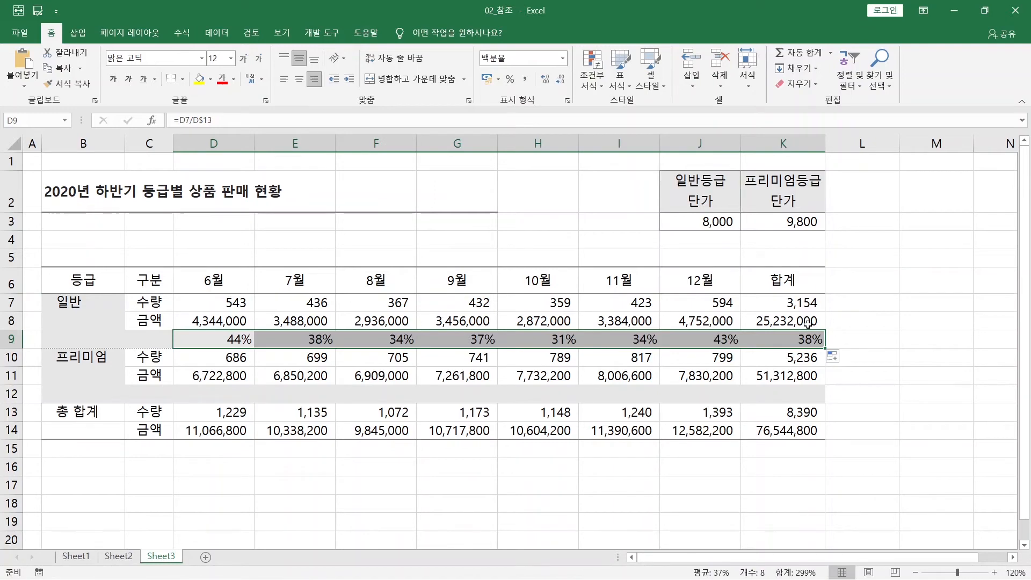
click(647, 336)
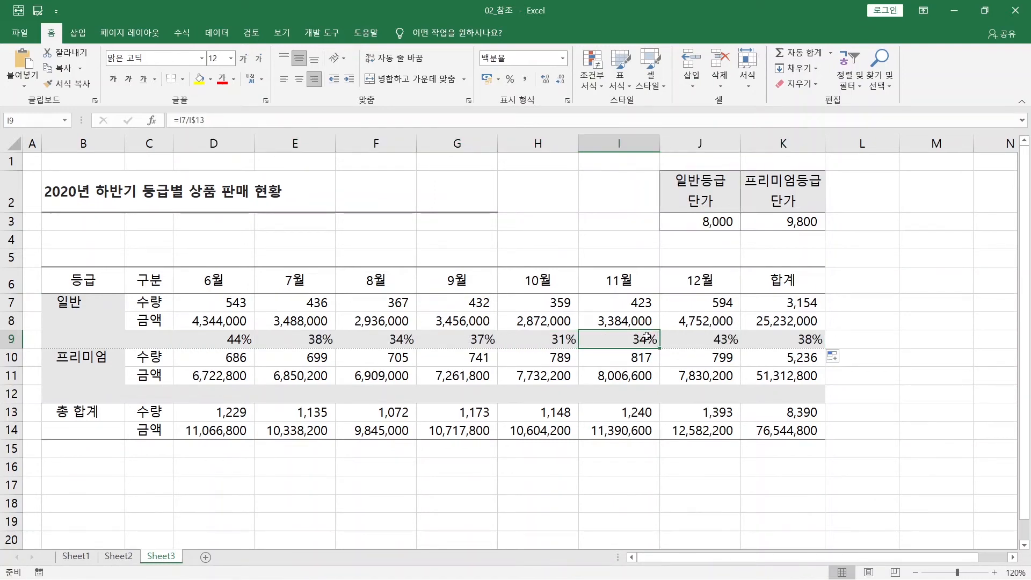
double_click(647, 336)
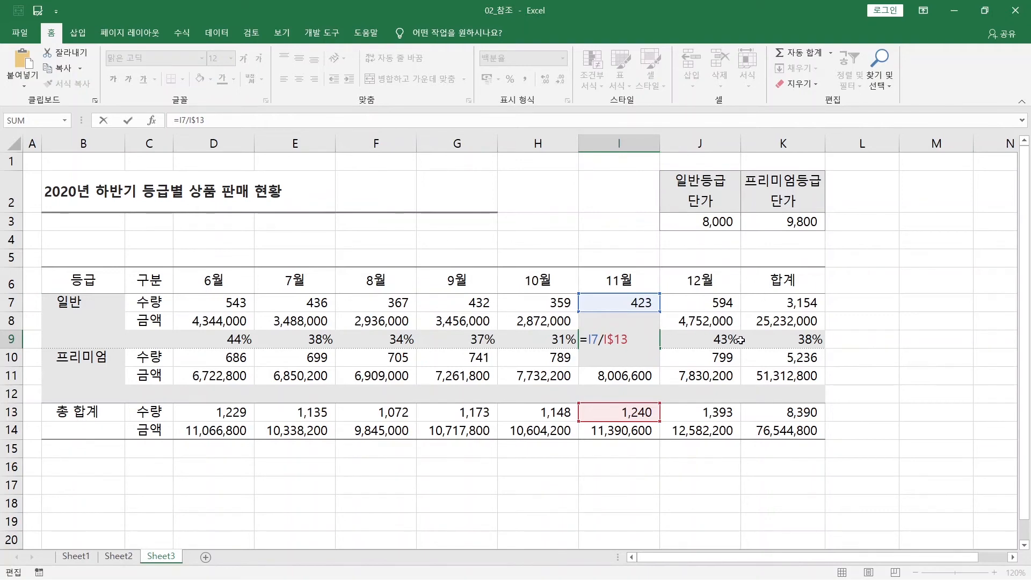
key(ctrl+Return)
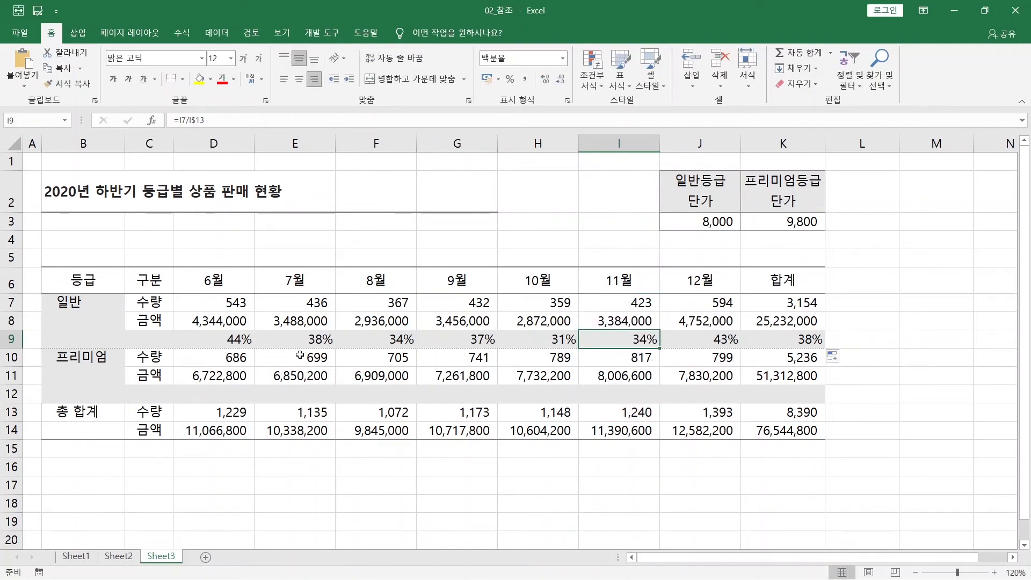
Step: Copy the ratio formulas in D9:K9 and paste only the formulas into row 12, starting at D12
click(223, 393)
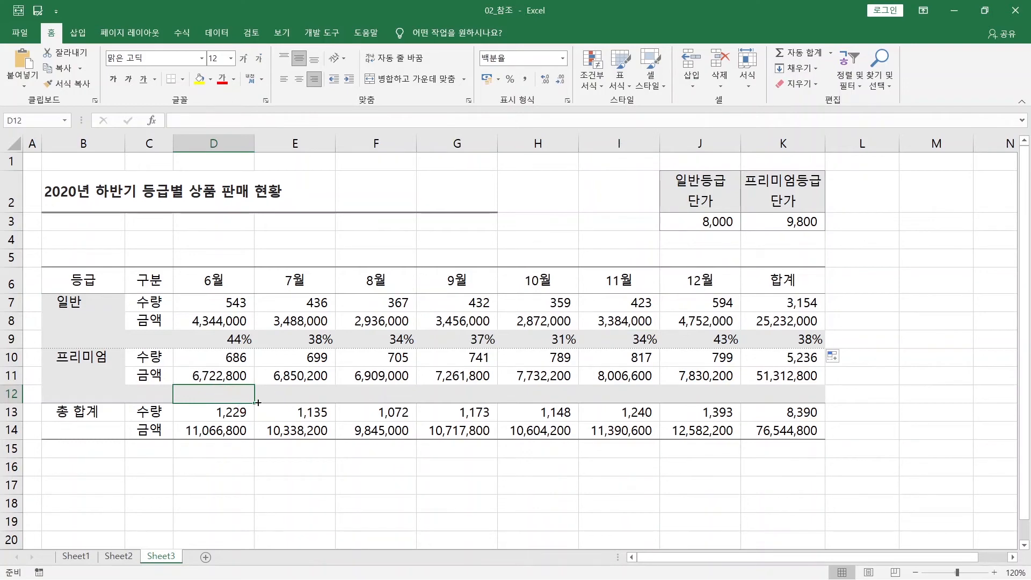
drag(219, 341, 756, 345)
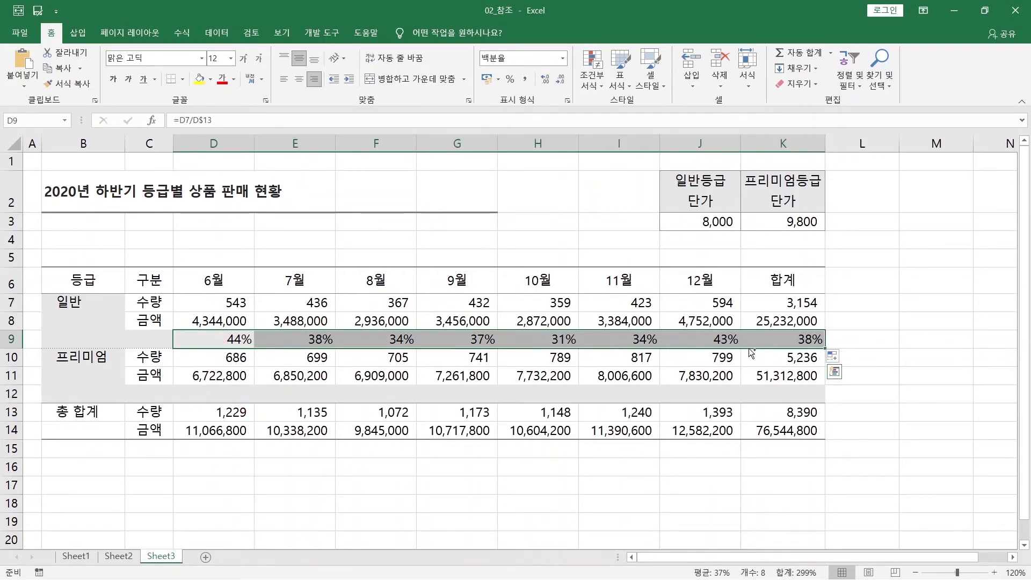
key(ctrl+c)
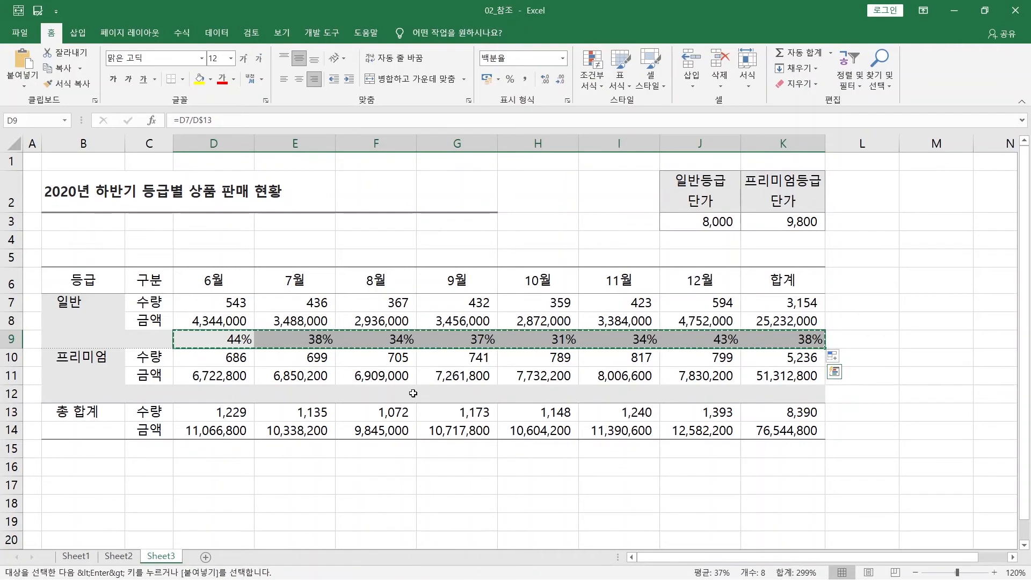
click(204, 397)
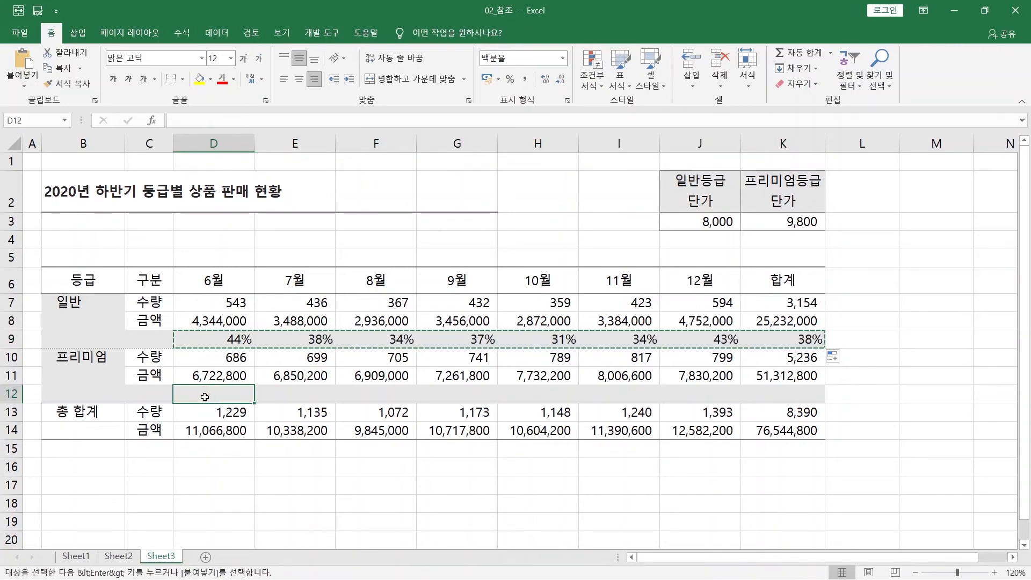
right_click(205, 399)
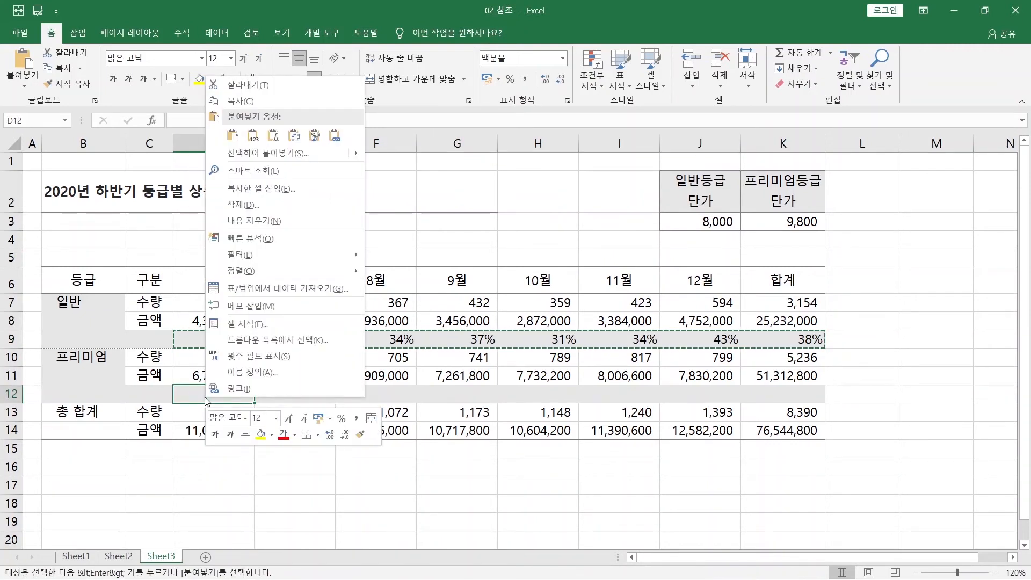
click(273, 136)
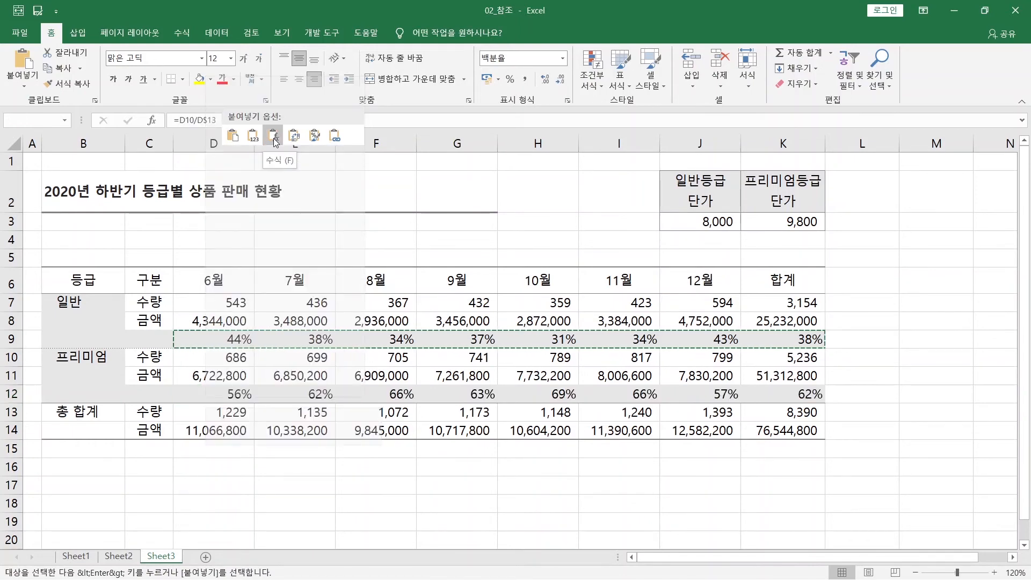
key(Escape)
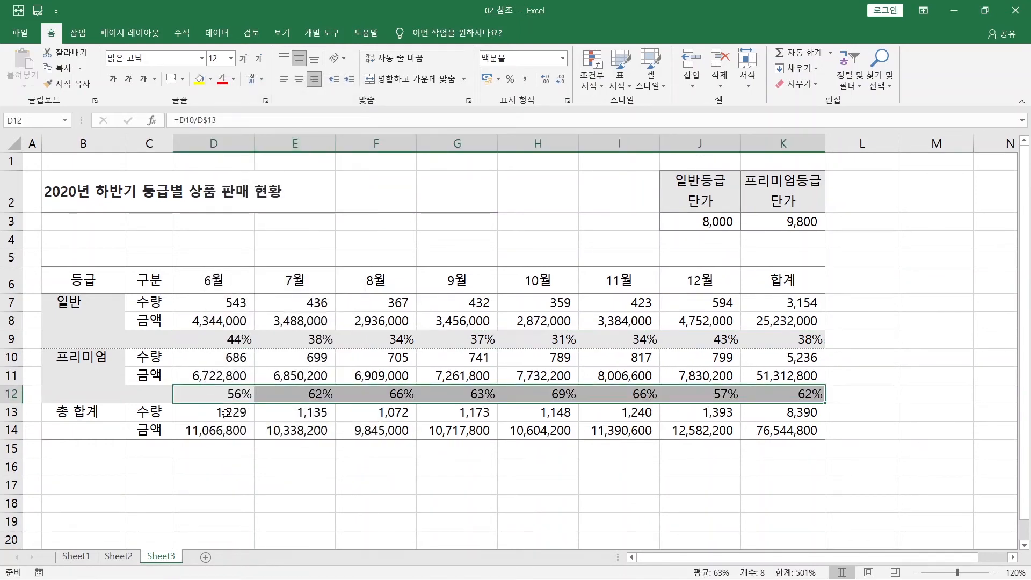
Step: Examine the mixed-reference ratio formulas in rows 9 and 12 by selecting individual cells and ranges across the months
click(224, 413)
click(228, 395)
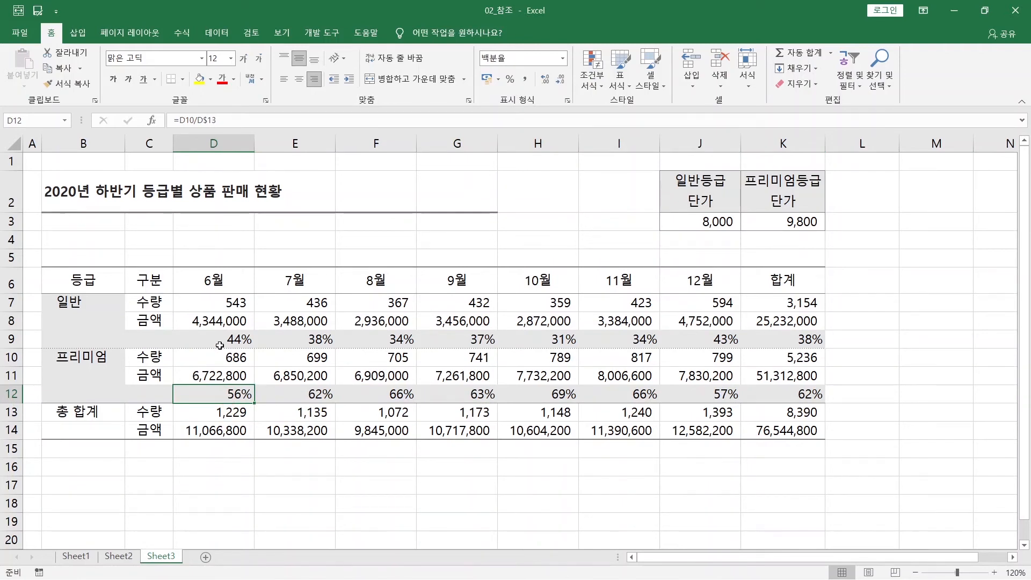
drag(221, 344, 612, 335)
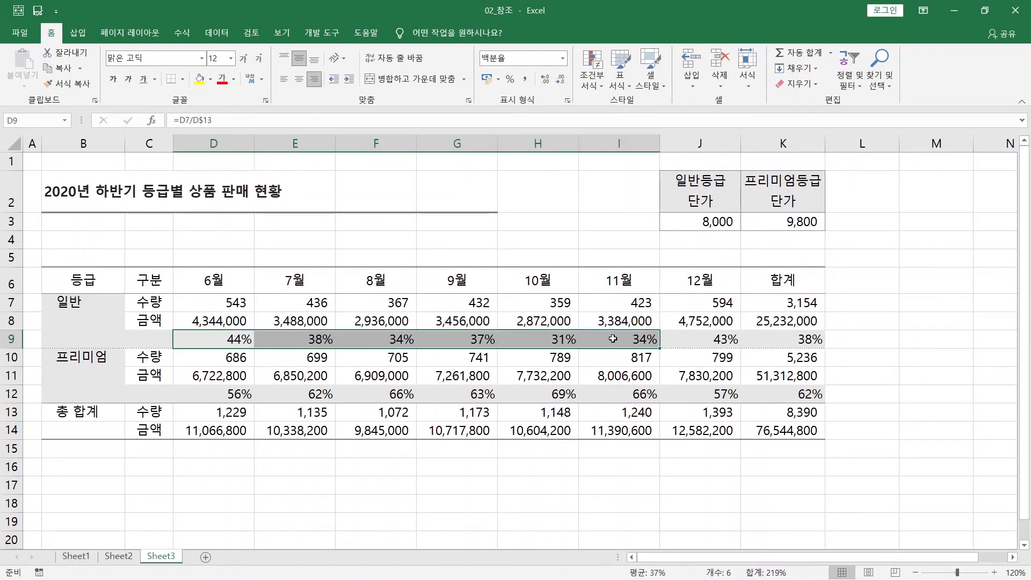
drag(227, 397, 772, 392)
click(772, 391)
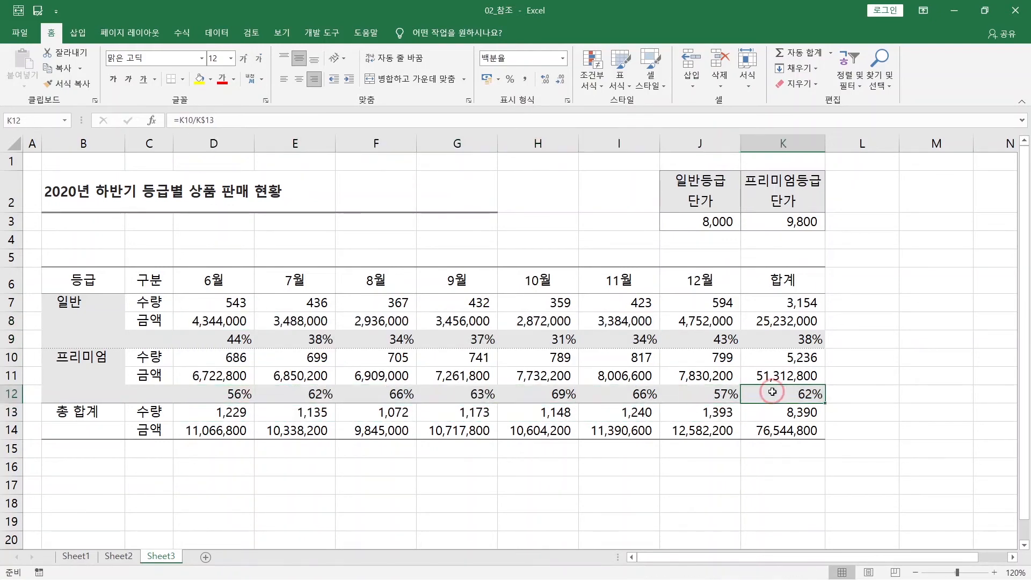
click(229, 344)
click(277, 338)
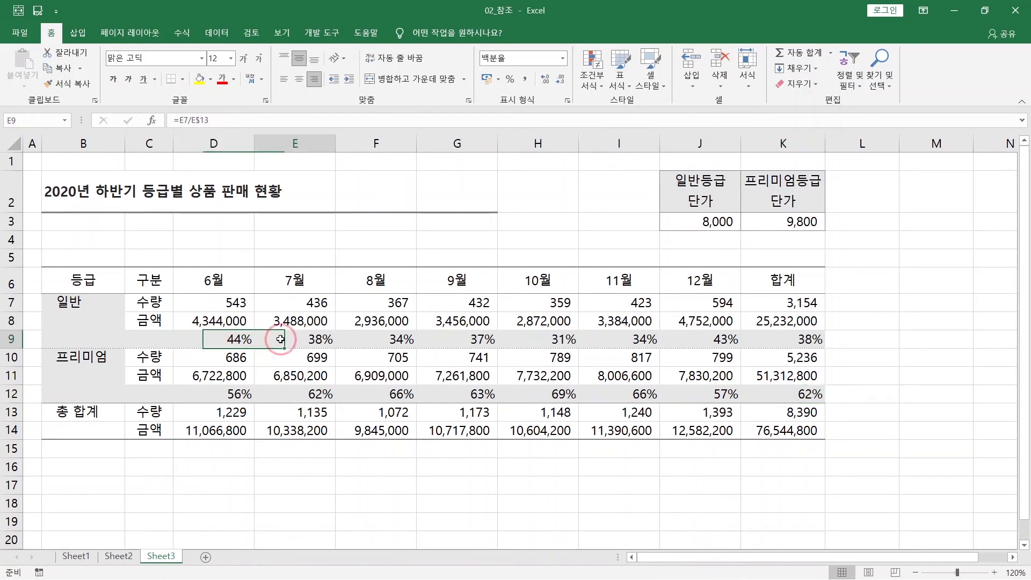
click(363, 340)
click(206, 395)
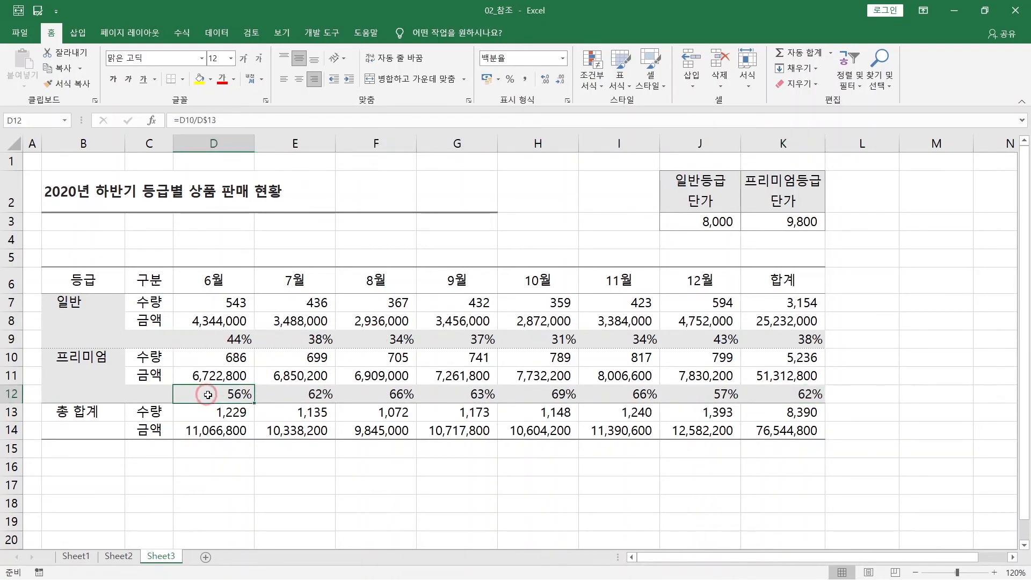
click(280, 395)
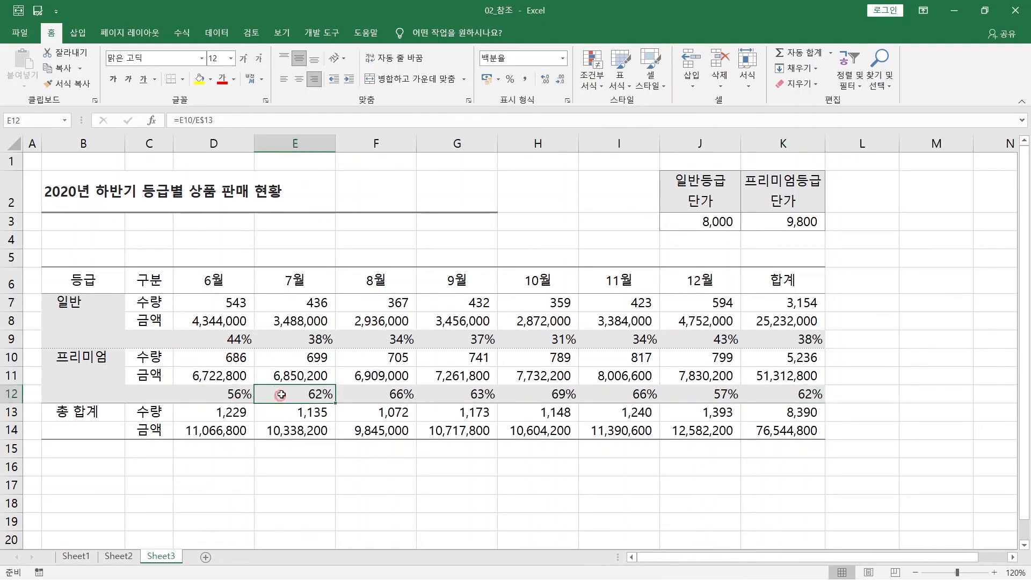
Step: Compare the ratio formulas in D12 and I12, tracing which cells the I12 formula references
click(230, 397)
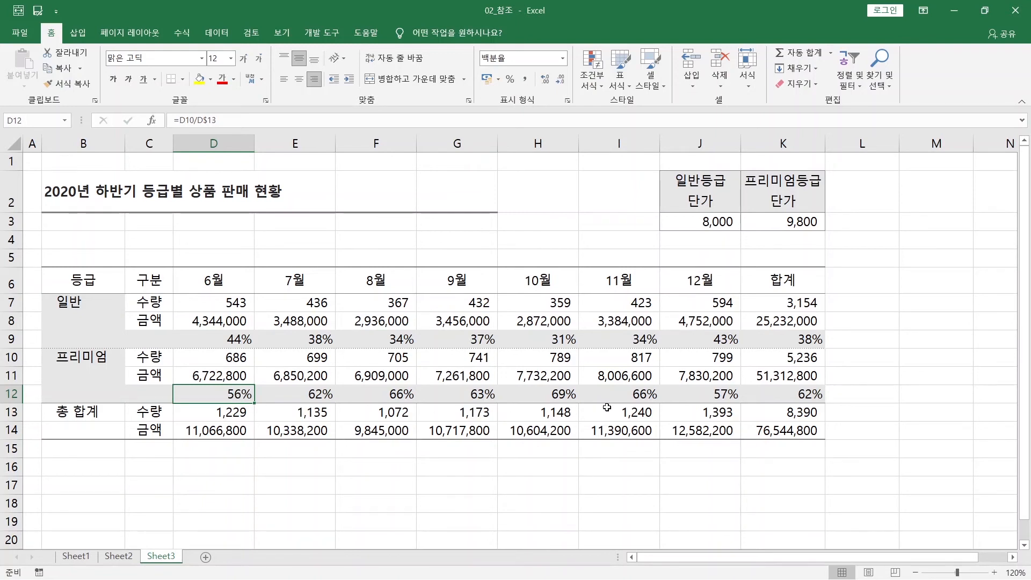
click(631, 396)
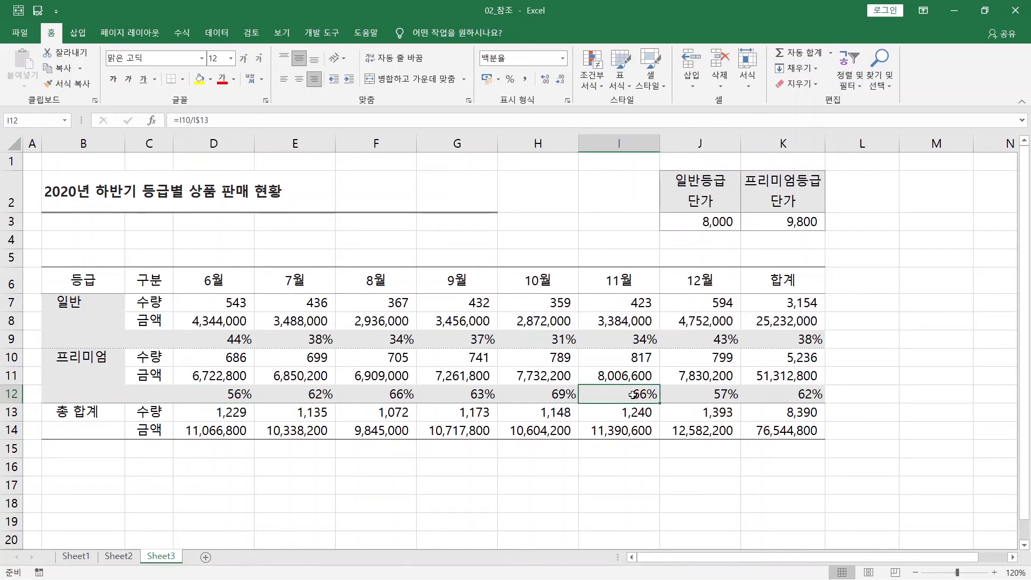
double_click(634, 394)
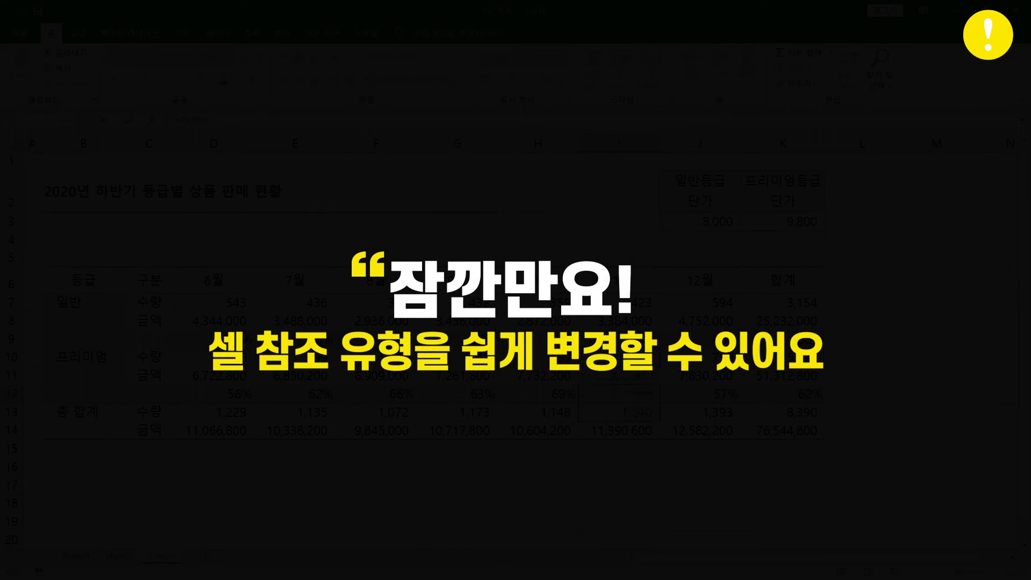
key(Escape)
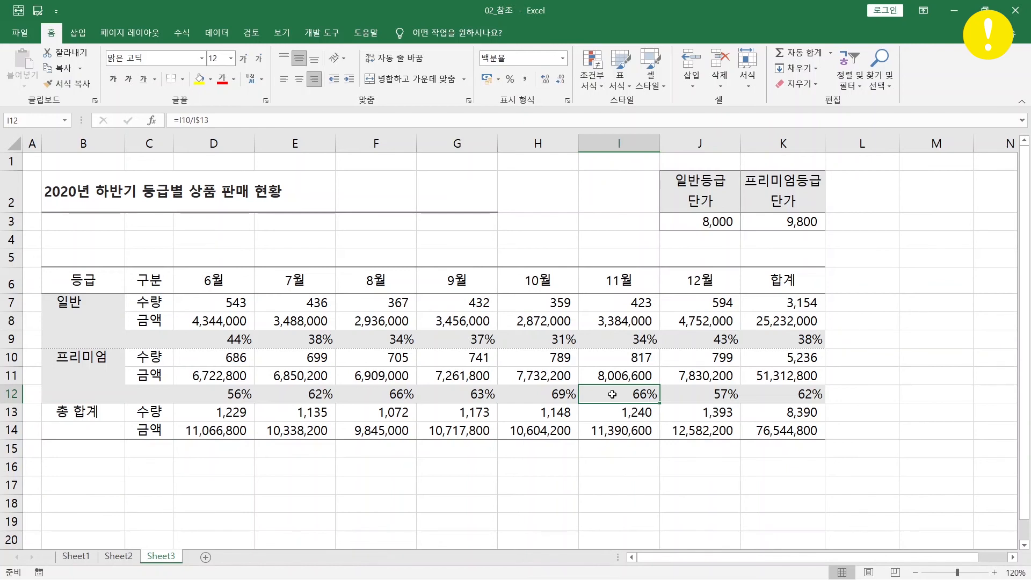
Step: Start a formula in the empty cell H4 that references unit price cell J3 as the absolute reference =$J$3
click(568, 242)
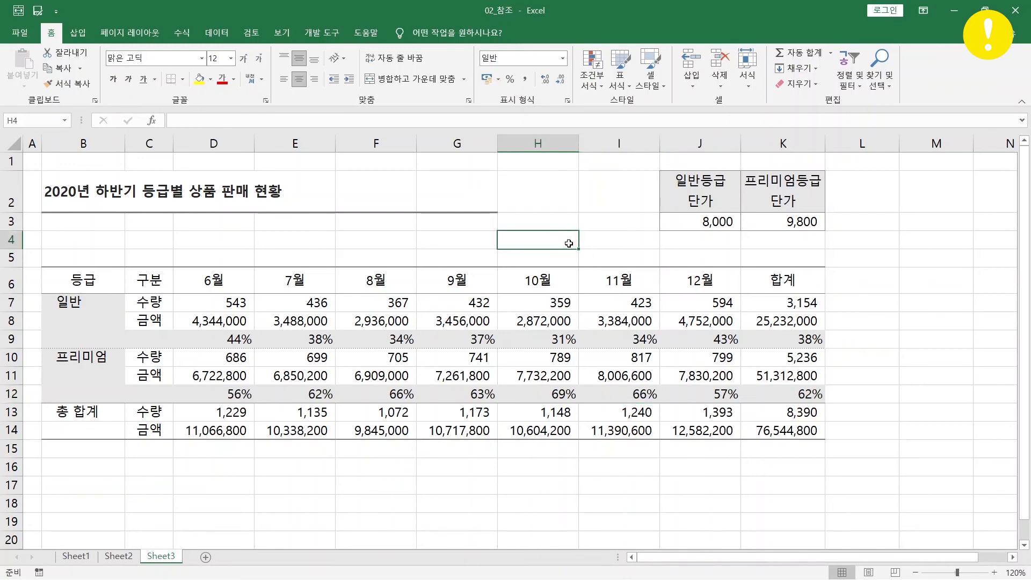
text(=)
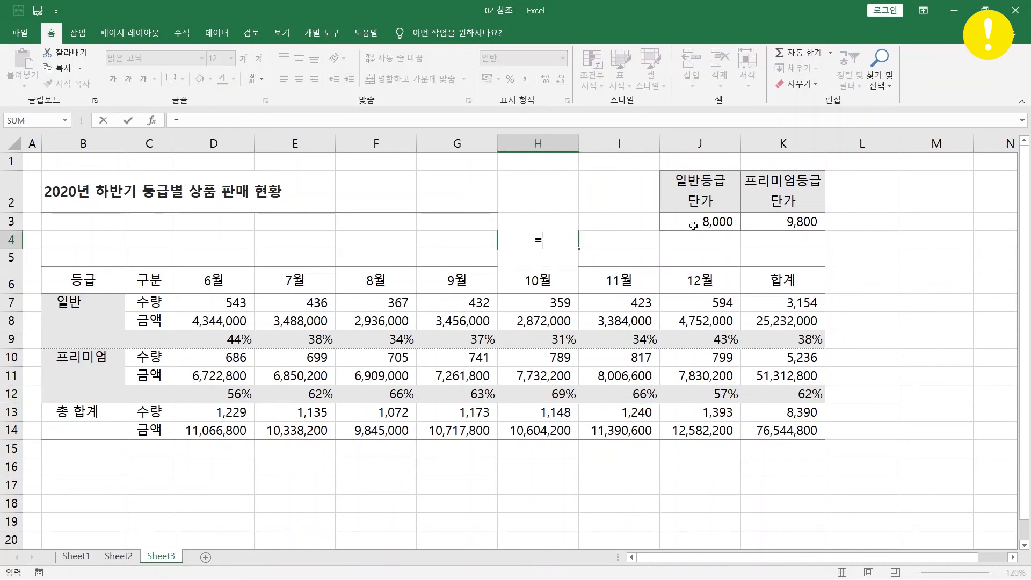
click(696, 223)
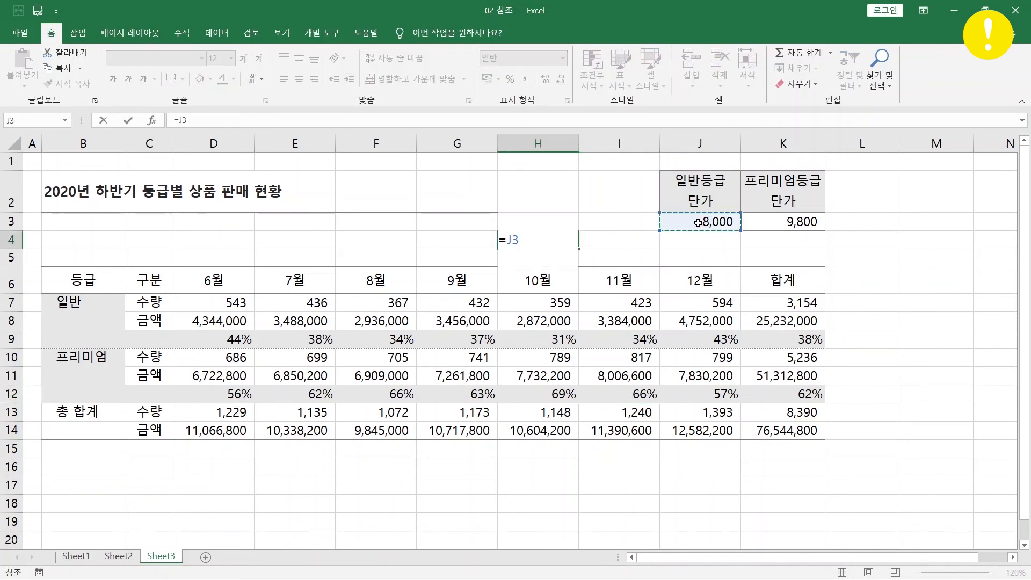
key(F4)
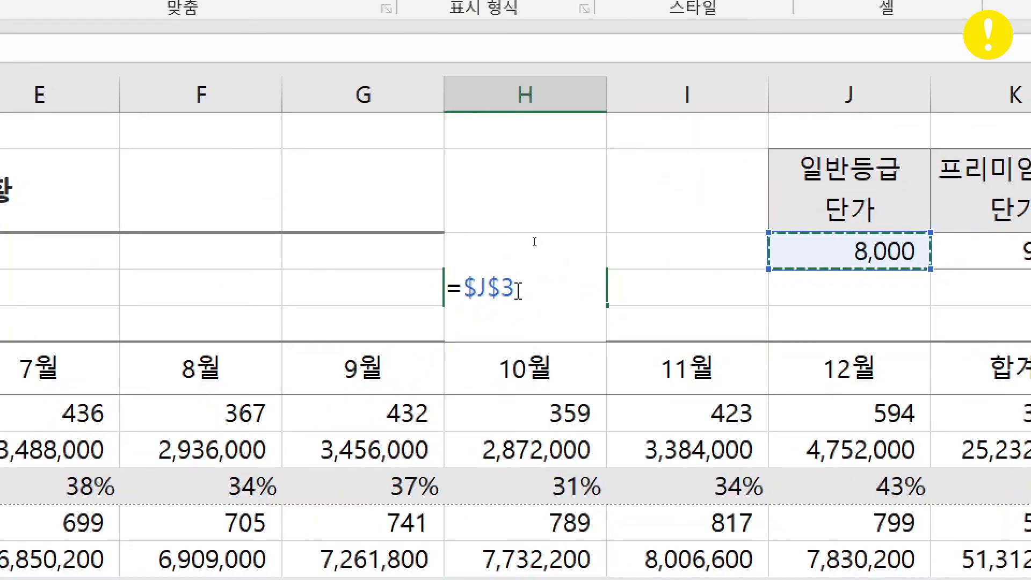
Step: Cycle the J3 reference in H4 repeatedly through its mixed, relative and absolute forms, and discard the unfinished formula
key(F4)
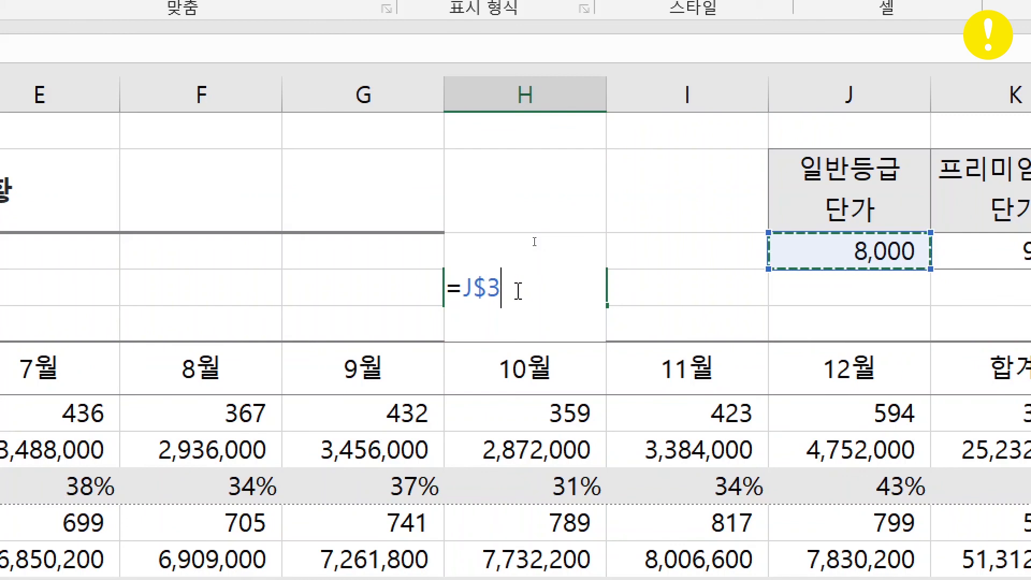
key(F4)
key(F4)
key(F4)
key(F4)
key(F4)
key(F4)
key(F4)
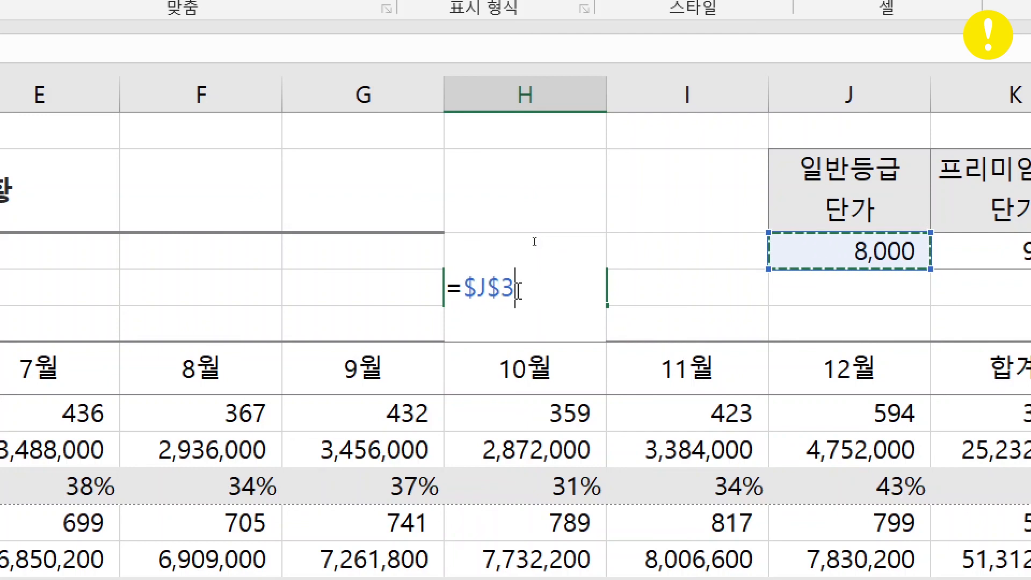
key(F4)
key(F4)
key(Escape)
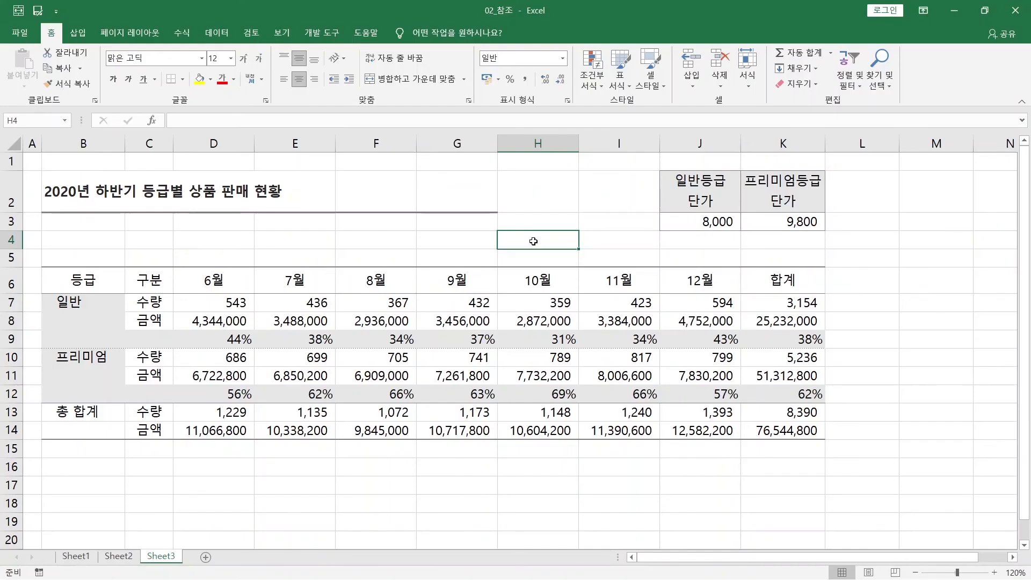